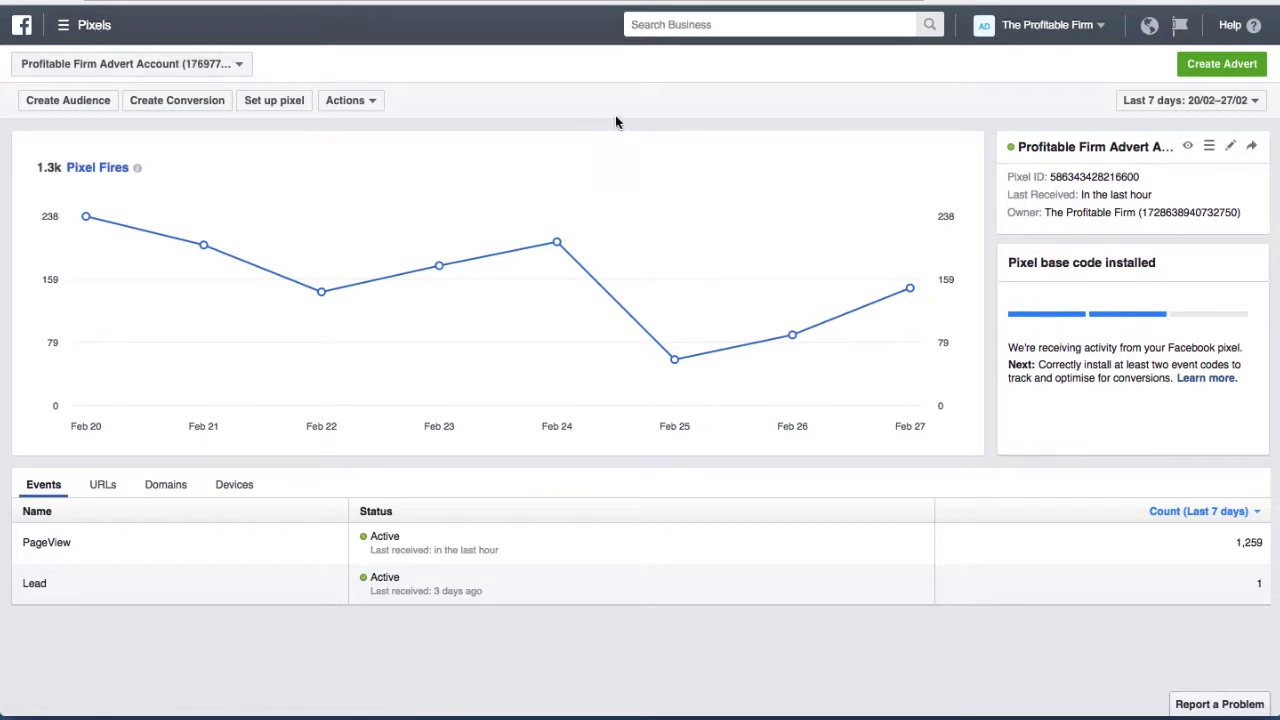
- Start a new advert campaign from the Pixels page's Create Advert button
left_click(1236, 72)
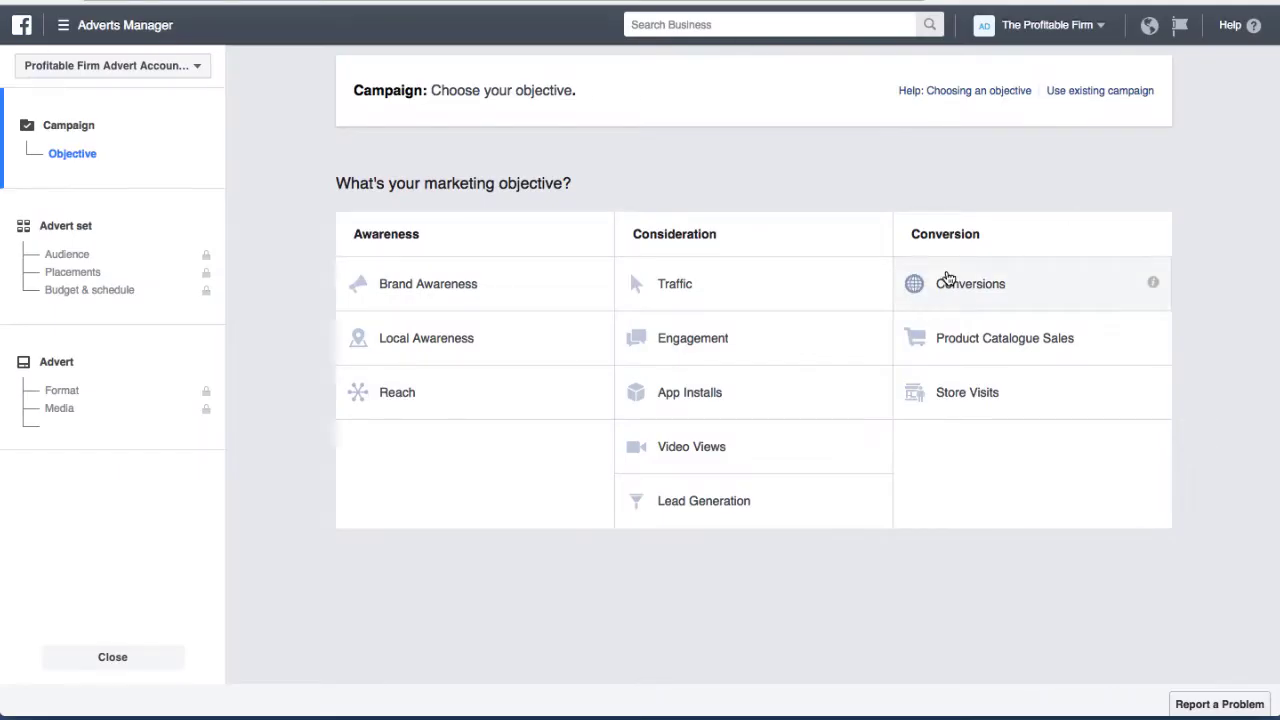
- Choose the Conversions objective, keep the campaign name Conversions, and continue to the advert set
left_click(947, 281)
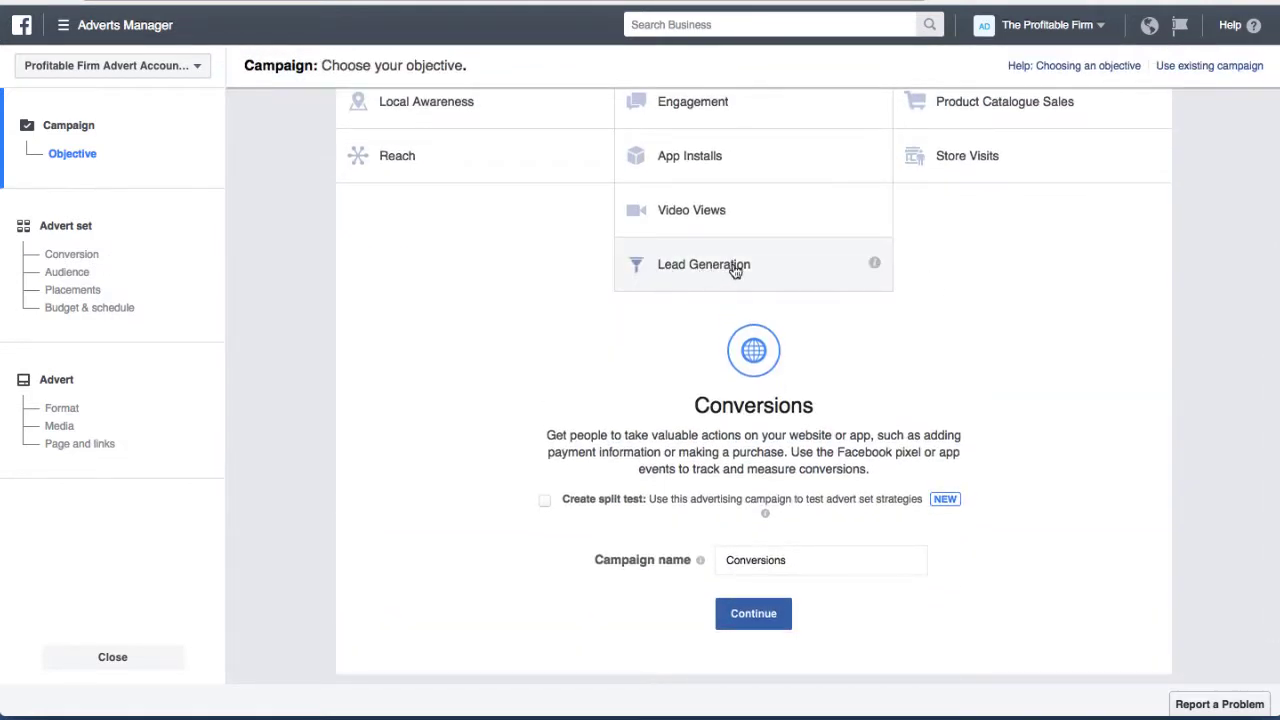
scroll(1007, 263, "up", 3)
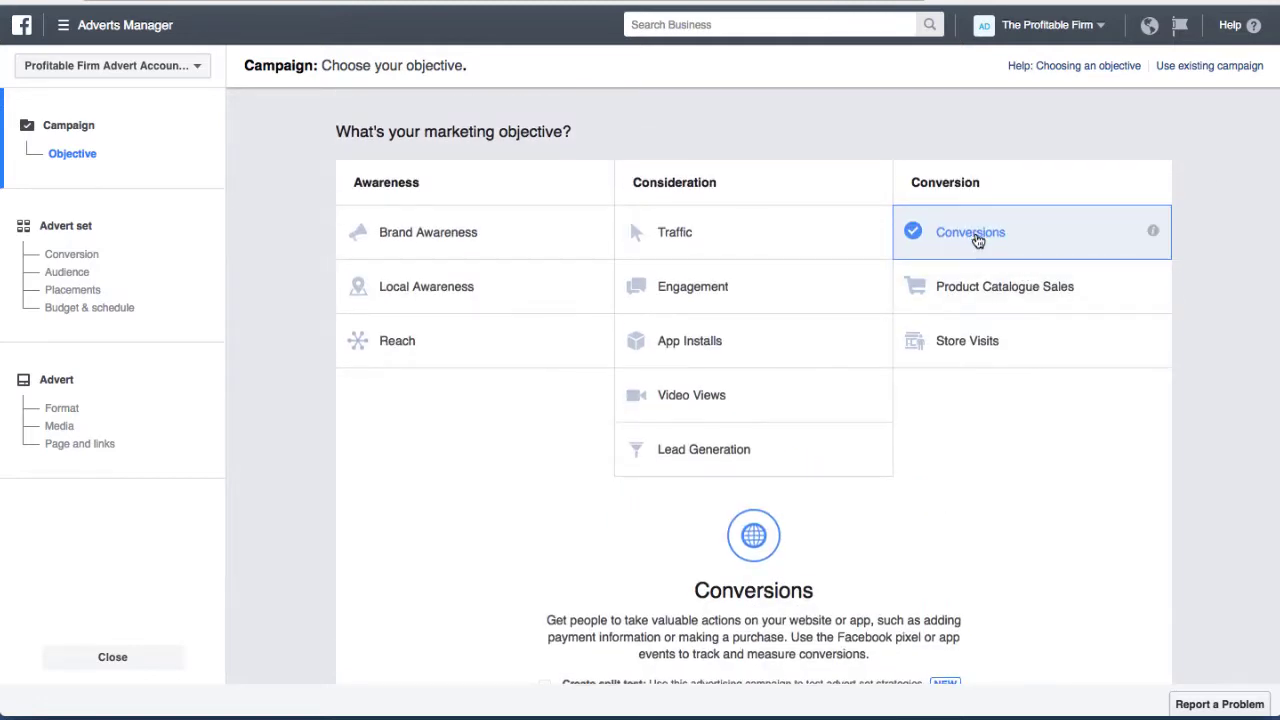
scroll(995, 368, "down", 3)
scroll(1020, 260, "up", 2)
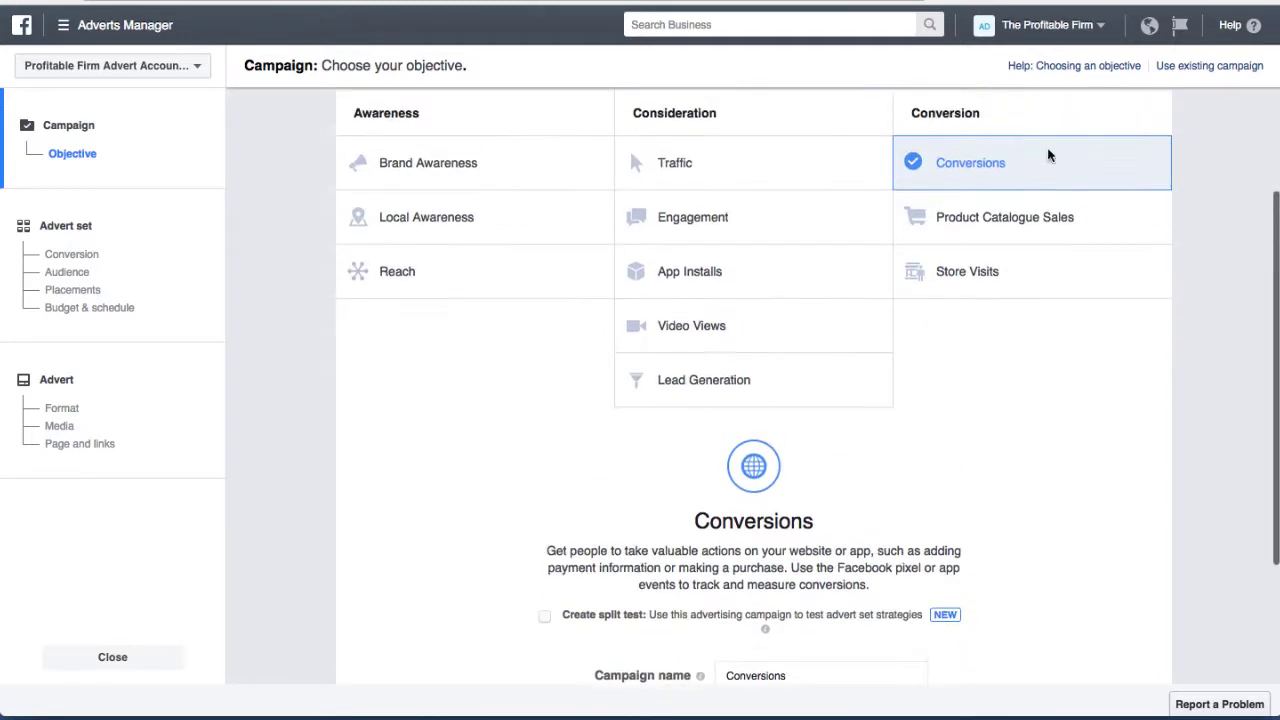
scroll(1048, 155, "up", 1)
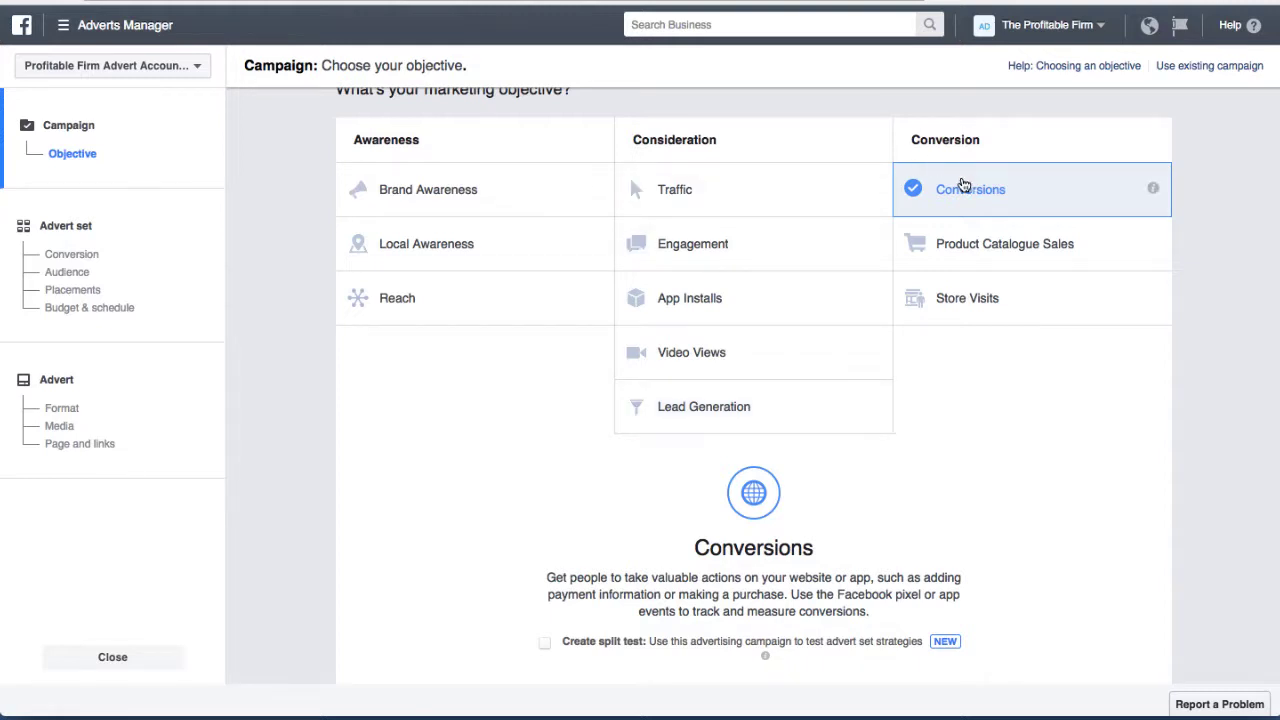
scroll(966, 458, "down", 2)
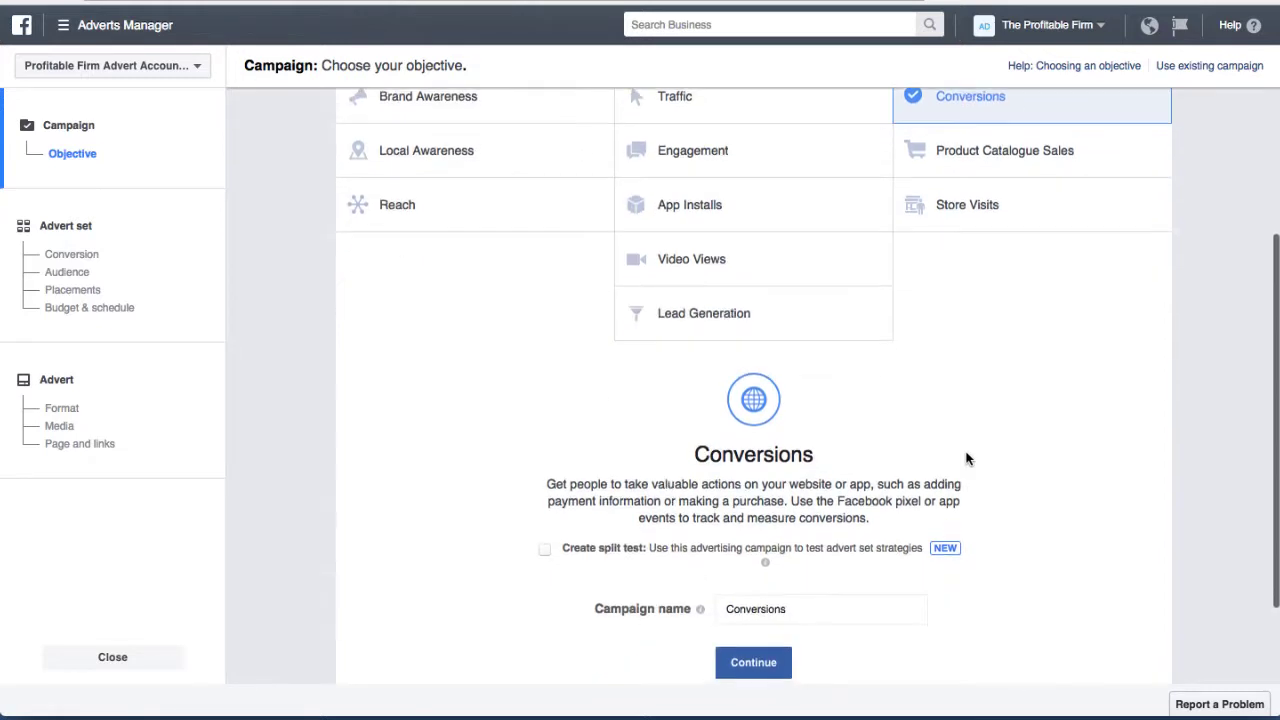
scroll(966, 458, "down", 2)
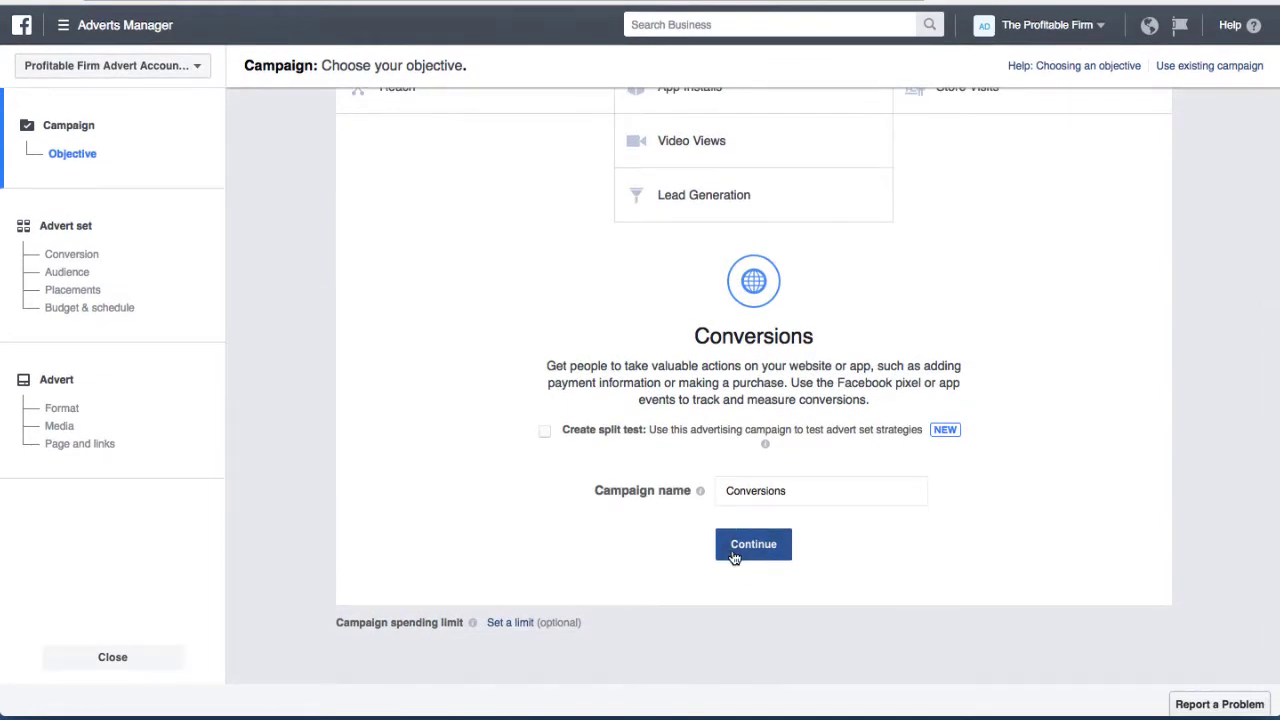
left_click(753, 546)
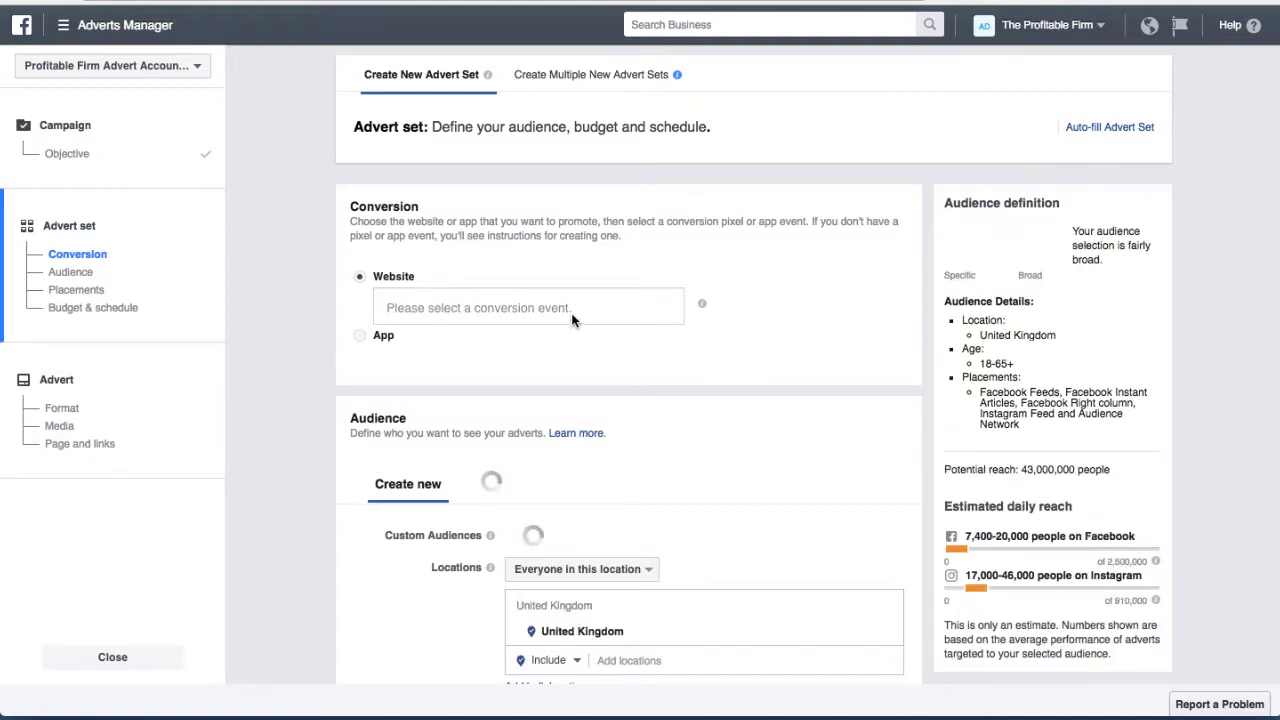
- Pick Lead from the pixel events as the advert set's website conversion event
left_click(609, 308)
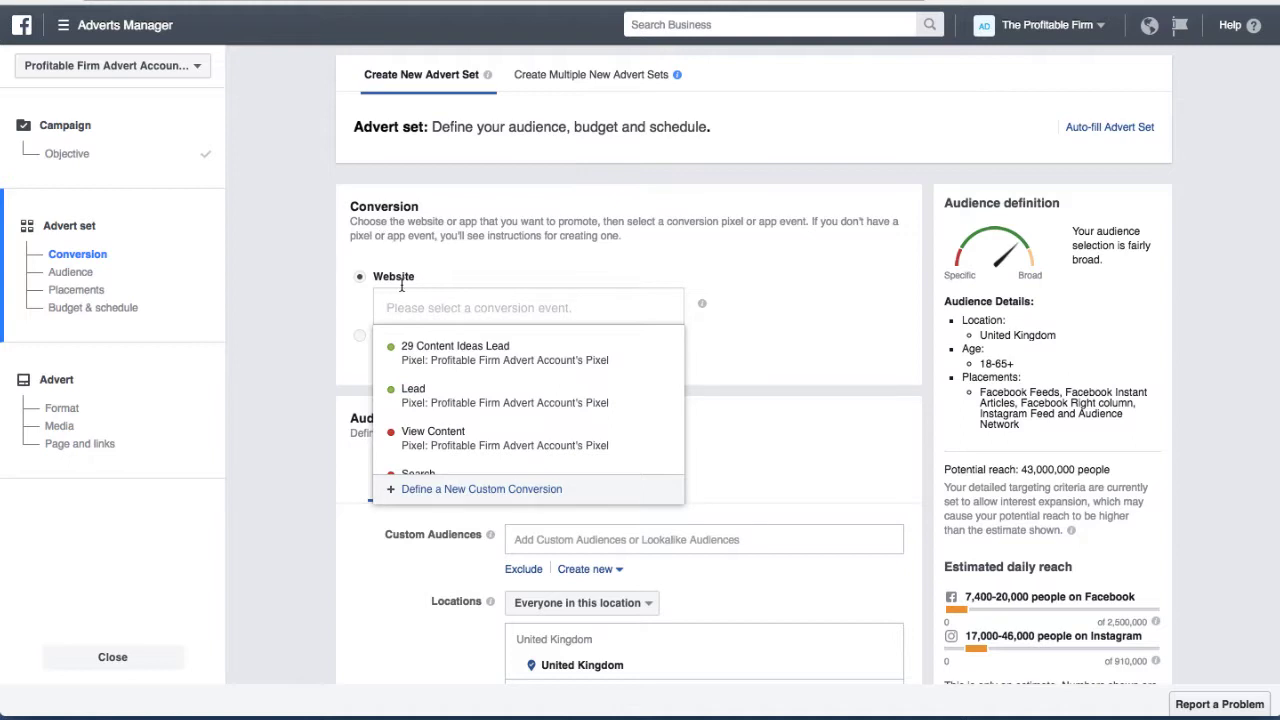
mouse_move(420, 398)
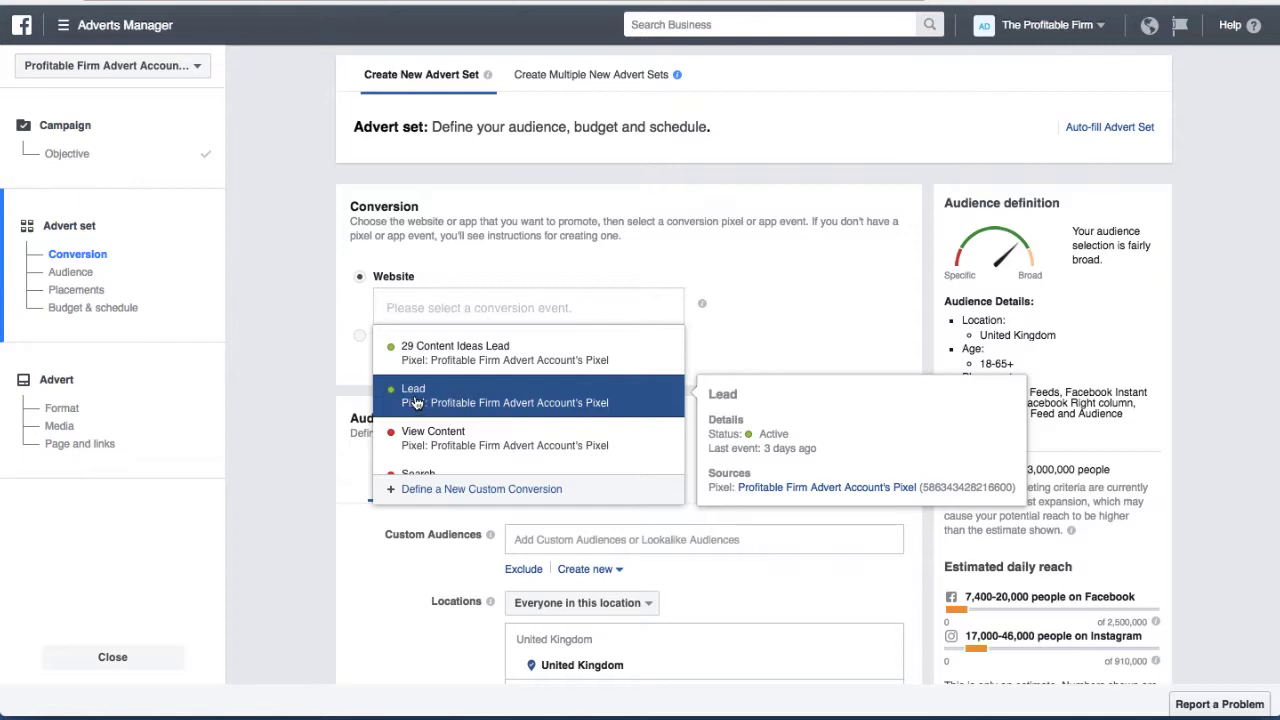
left_click(416, 402)
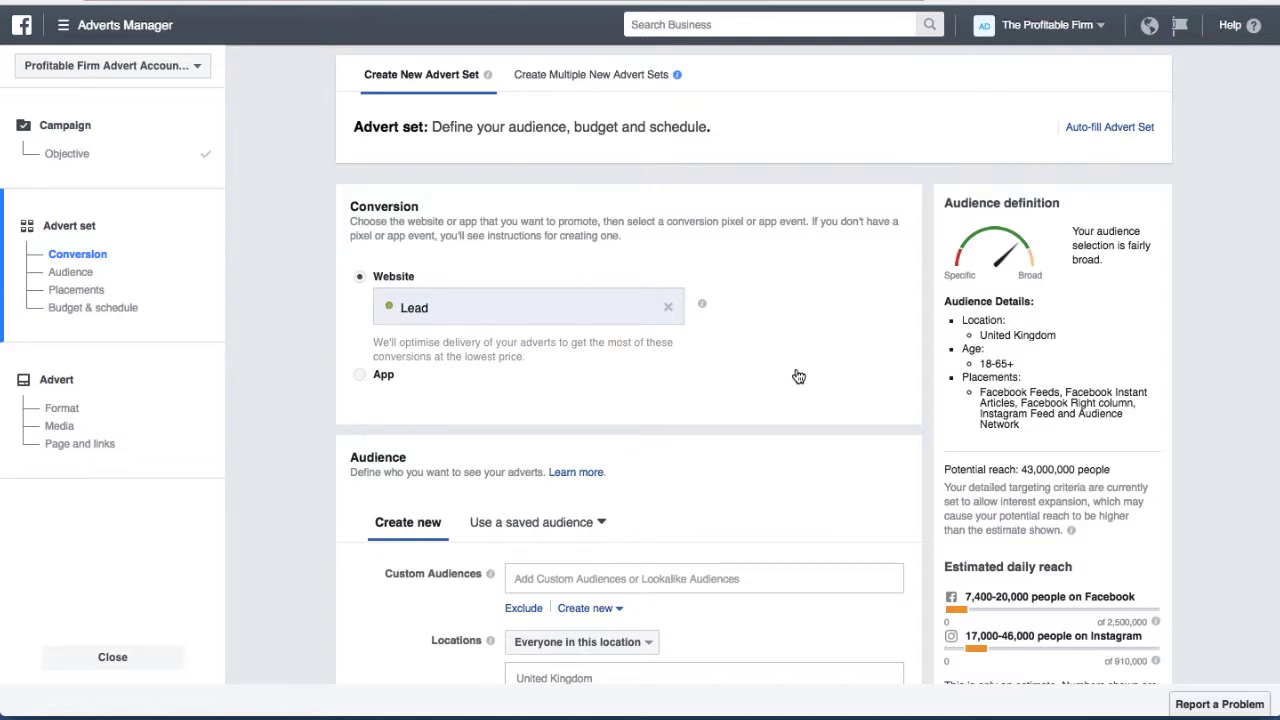
- Target the saved audience 'Cold Audience - Accountants (very specific)', reaching about 11,000 people
scroll(798, 366, "down", 4)
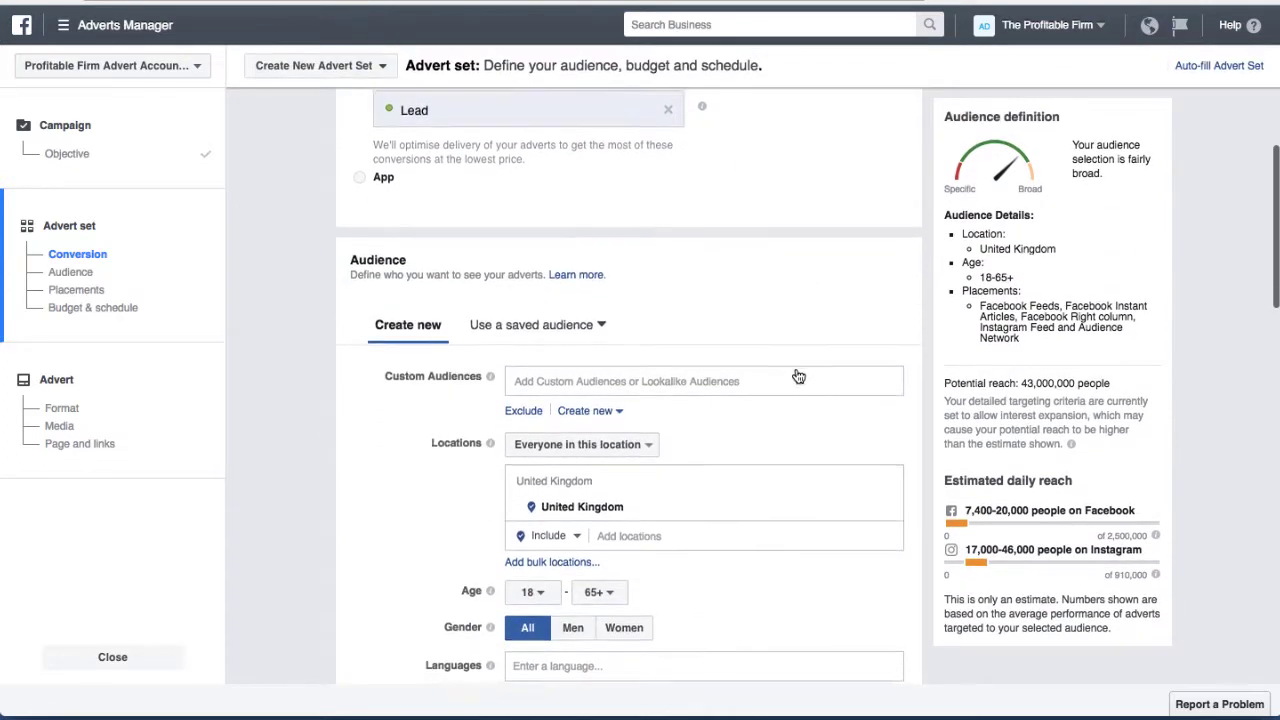
scroll(797, 374, "down", 1)
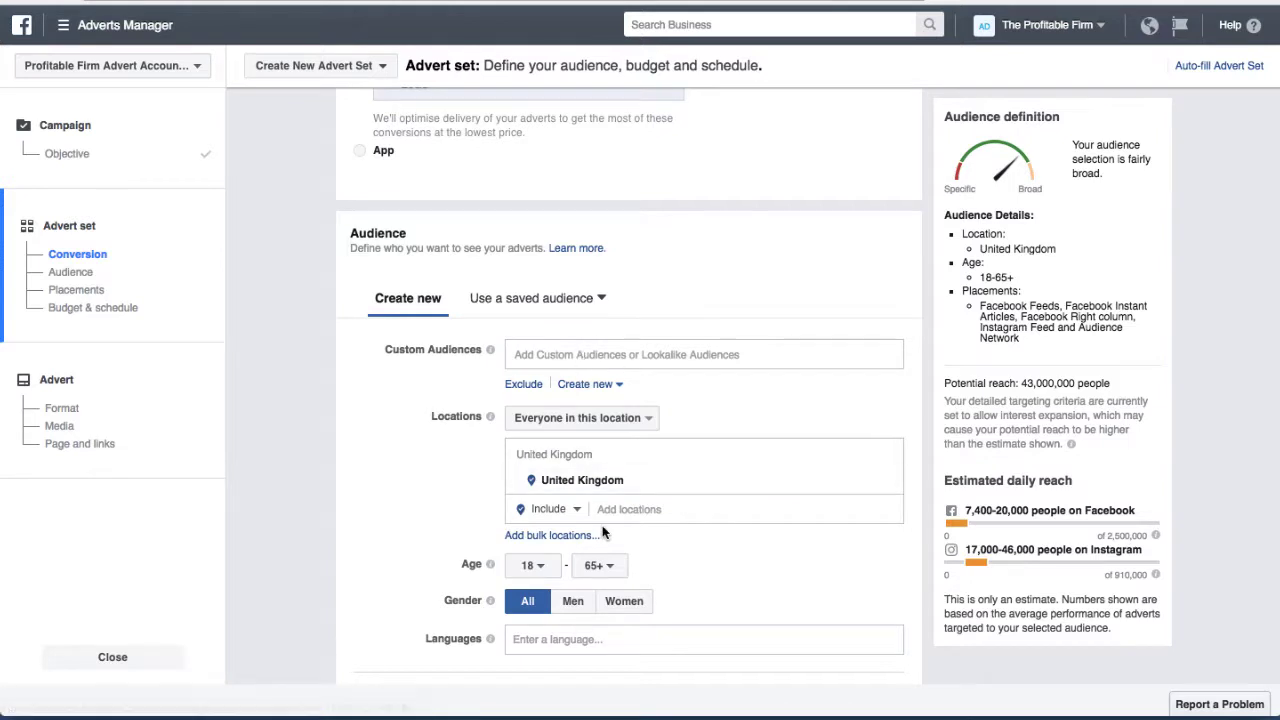
scroll(600, 294, "down", 1)
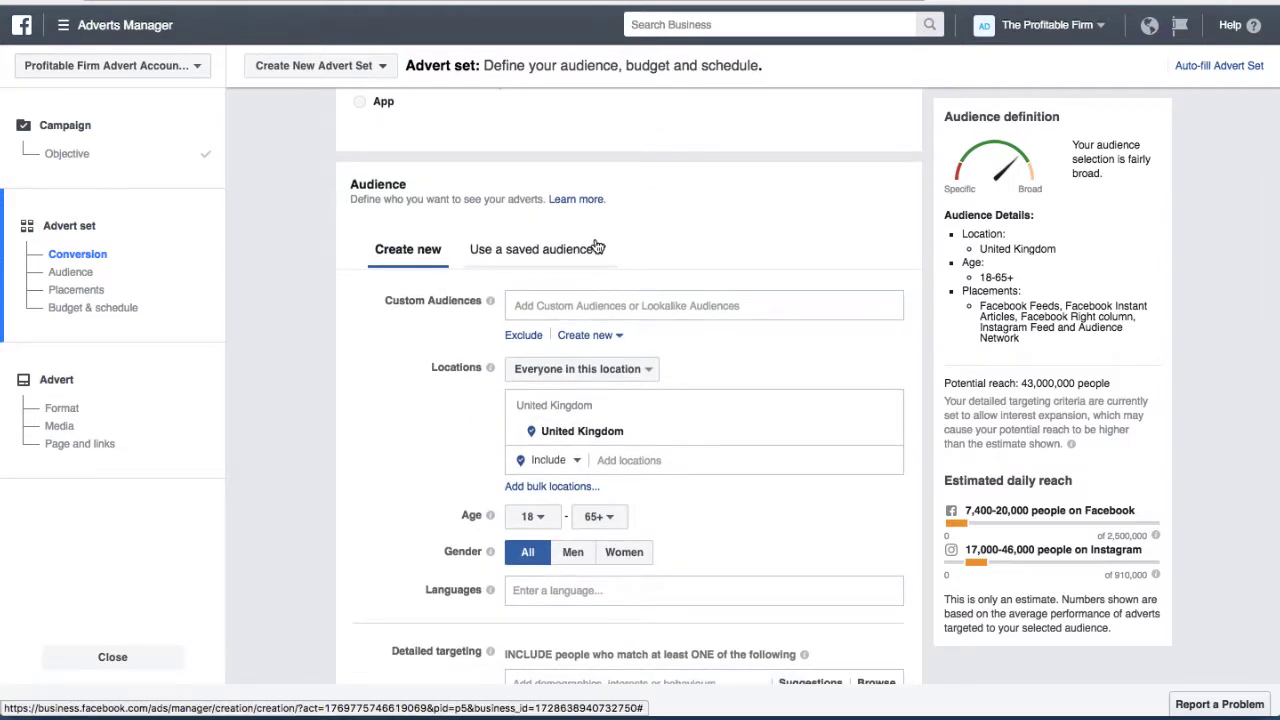
left_click(597, 247)
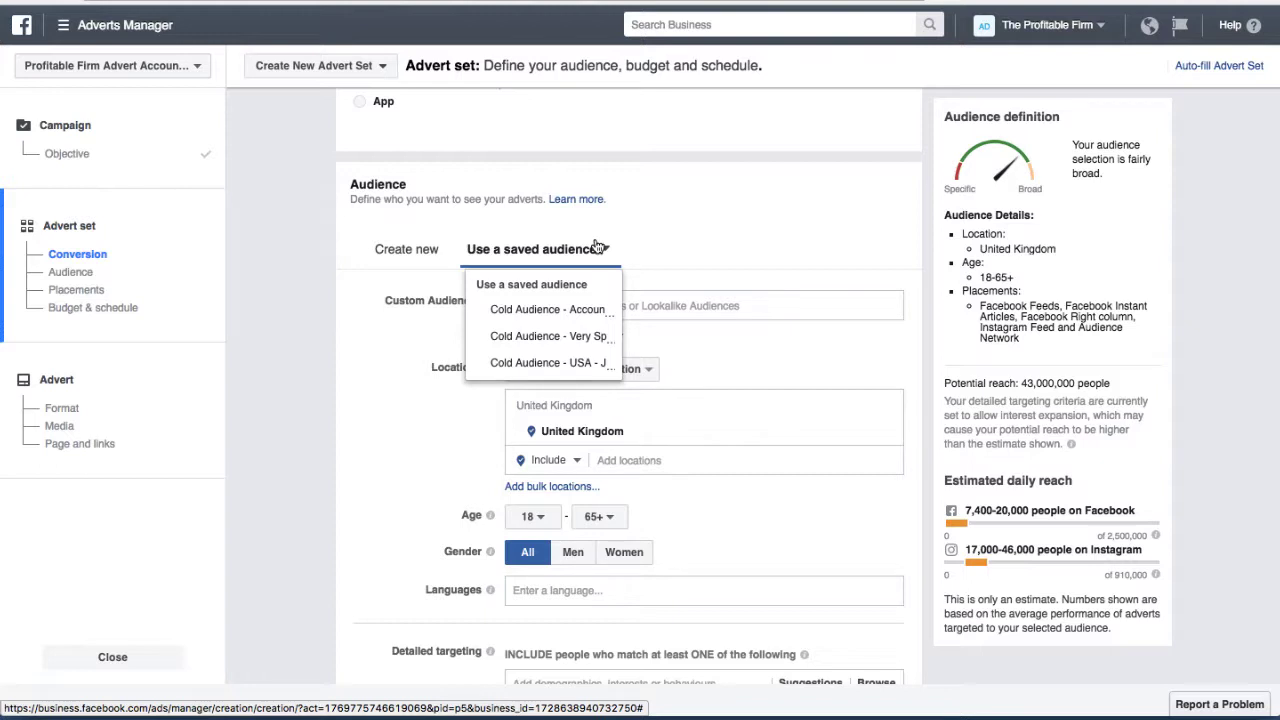
mouse_move(567, 316)
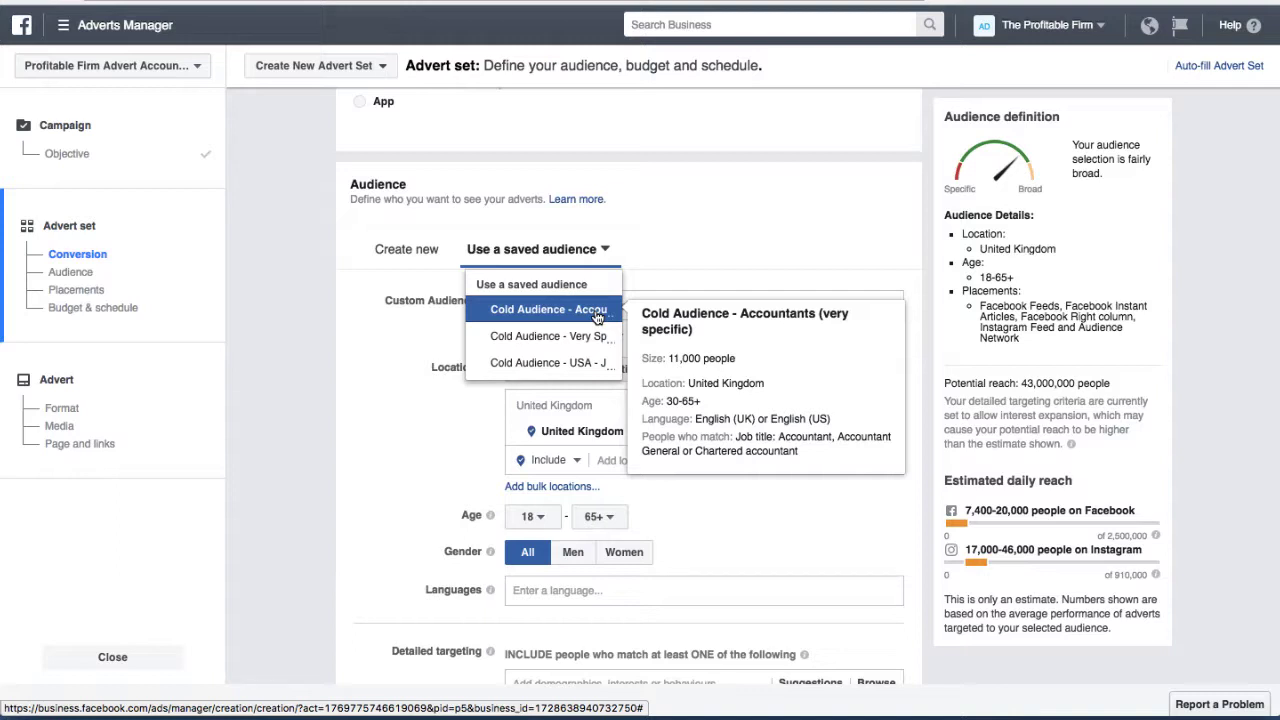
left_click(533, 316)
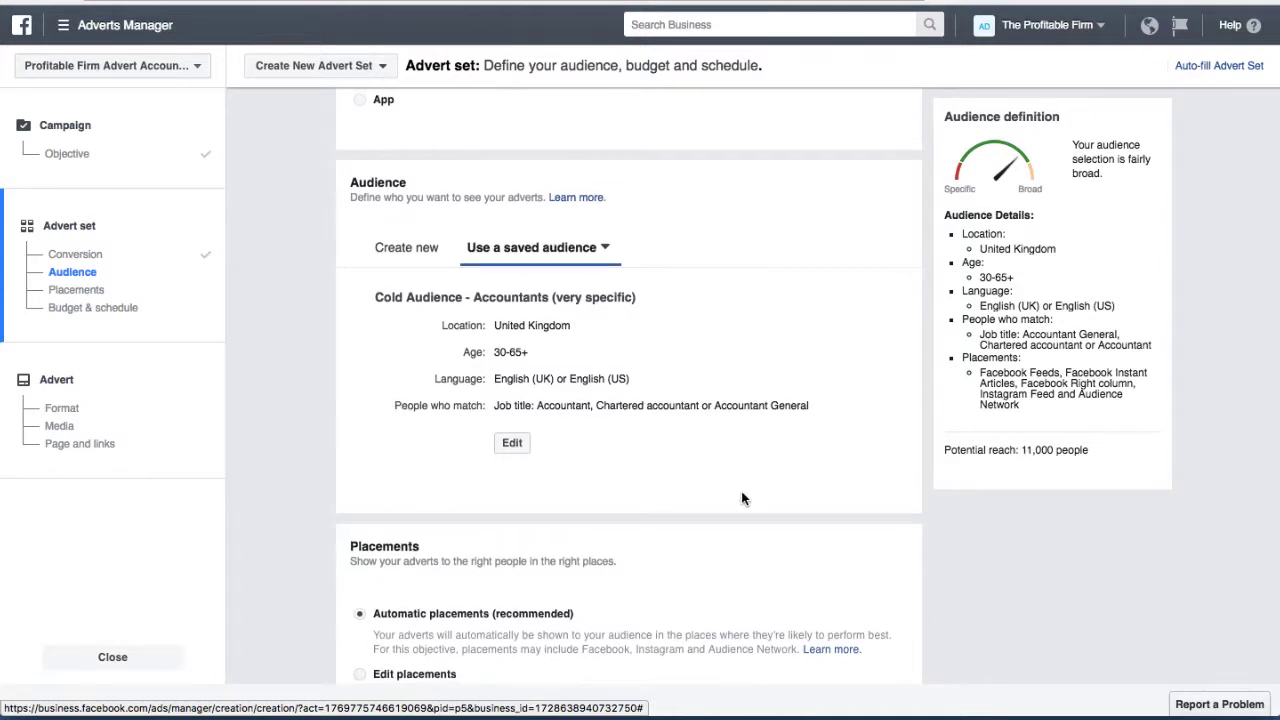
- Review the manual Facebook placement options, then settle on Automatic placements (recommended)
scroll(745, 497, "down", 3)
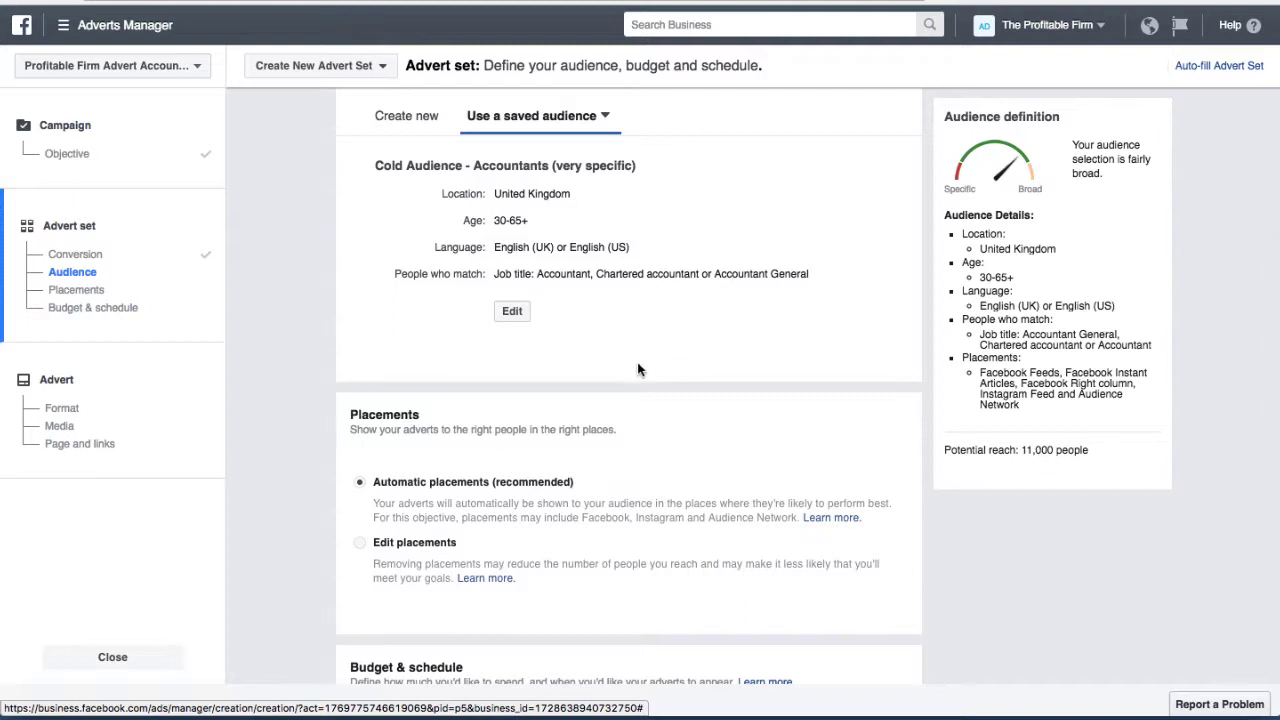
scroll(589, 420, "down", 2)
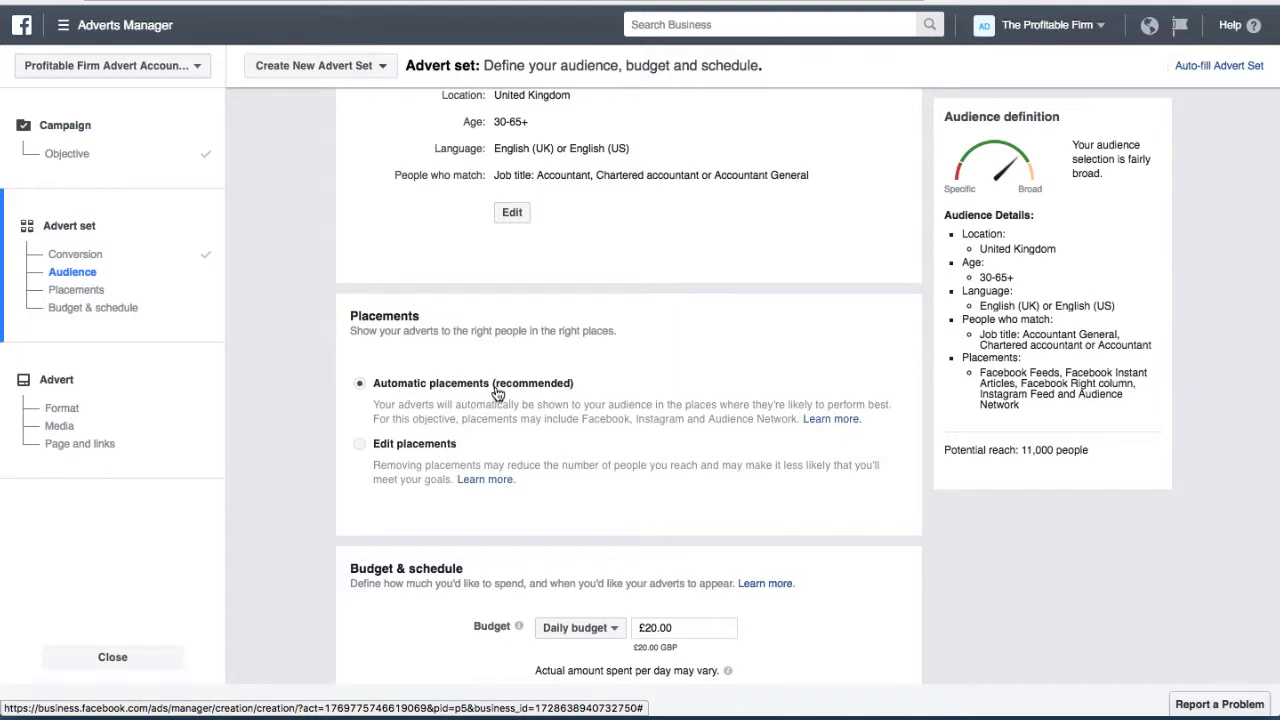
left_click(428, 447)
scroll(600, 449, "down", 2)
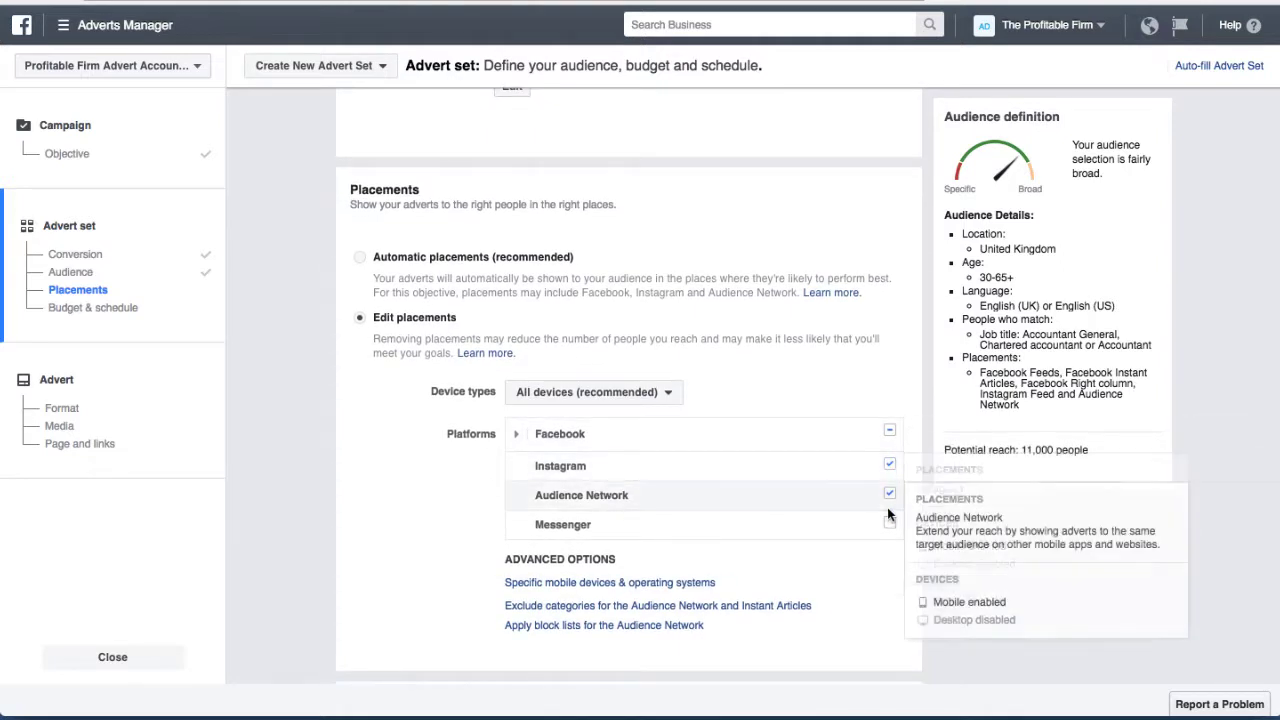
left_click(519, 436)
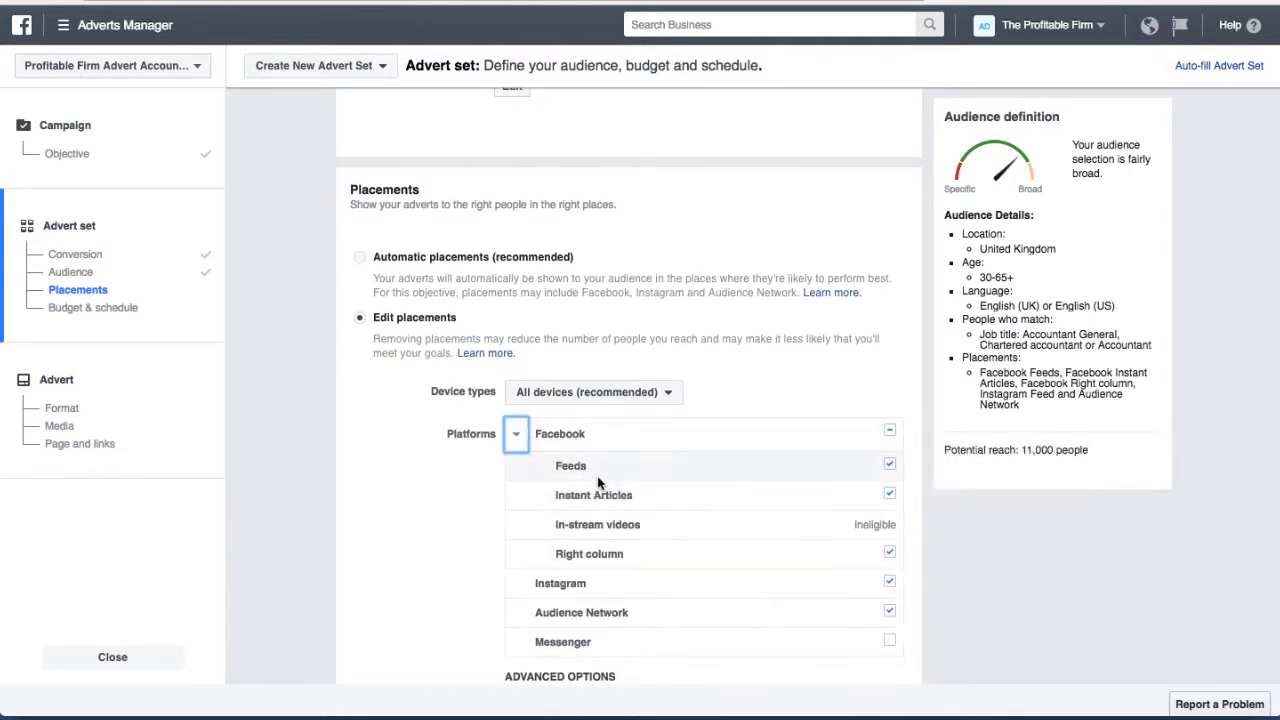
left_click(516, 437)
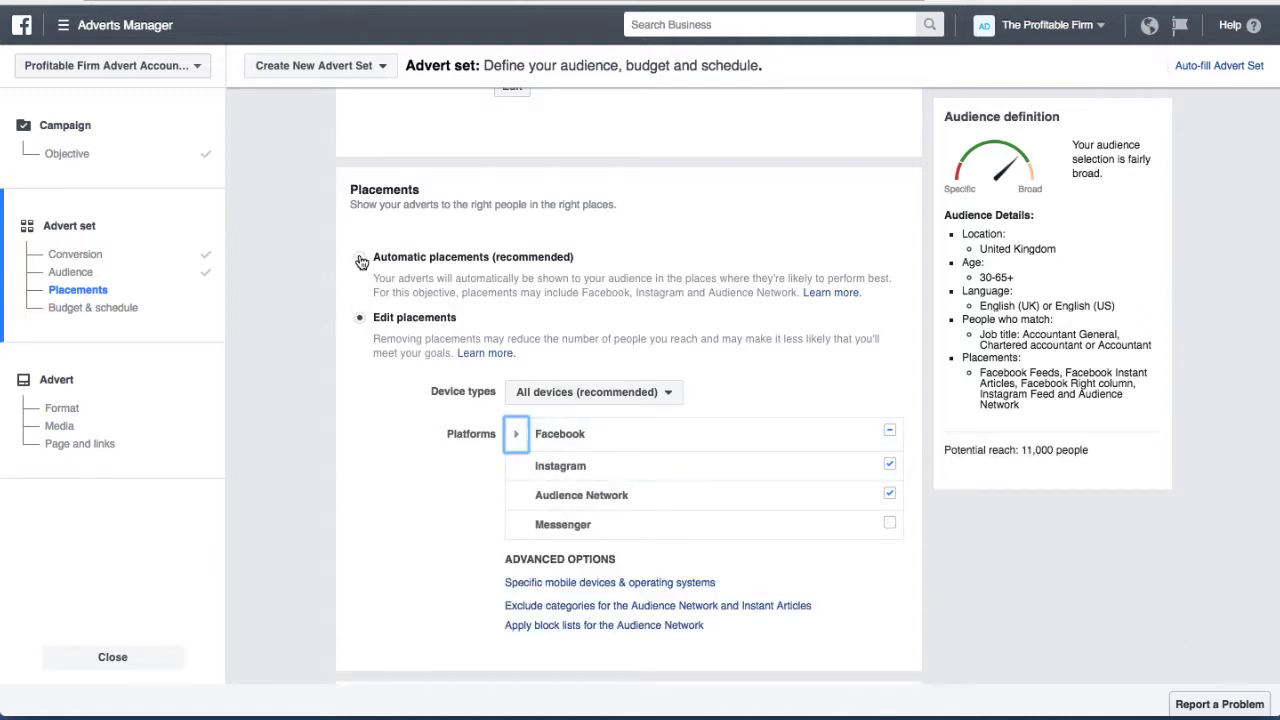
left_click(362, 261)
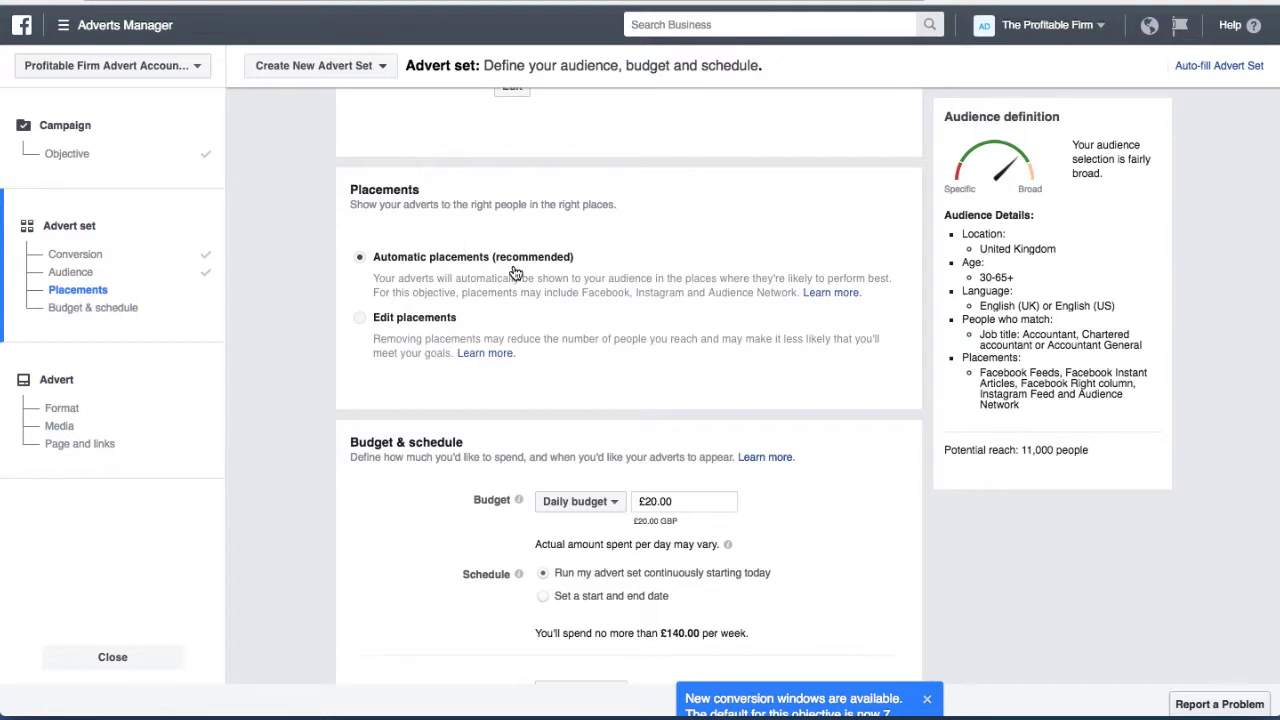
- Change the daily budget from £20.00 to £5.00, capping weekly spend at £35.00
scroll(649, 340, "down", 2)
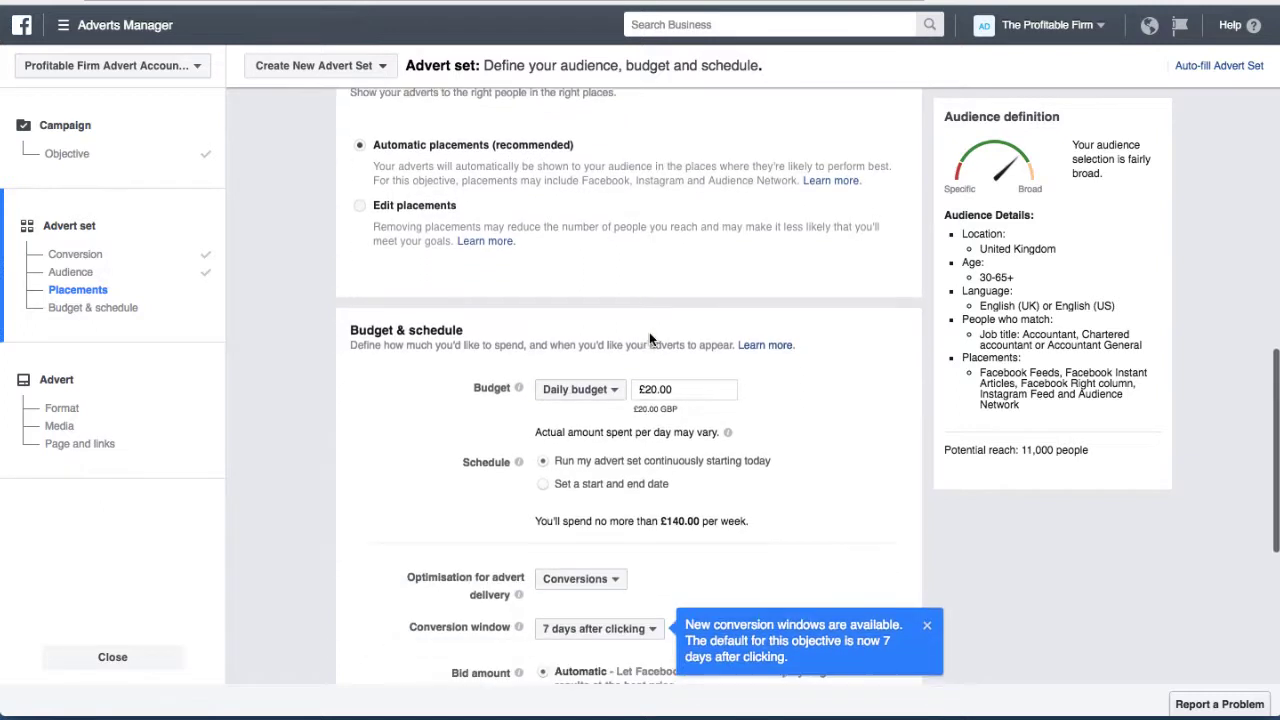
scroll(649, 334, "down", 1)
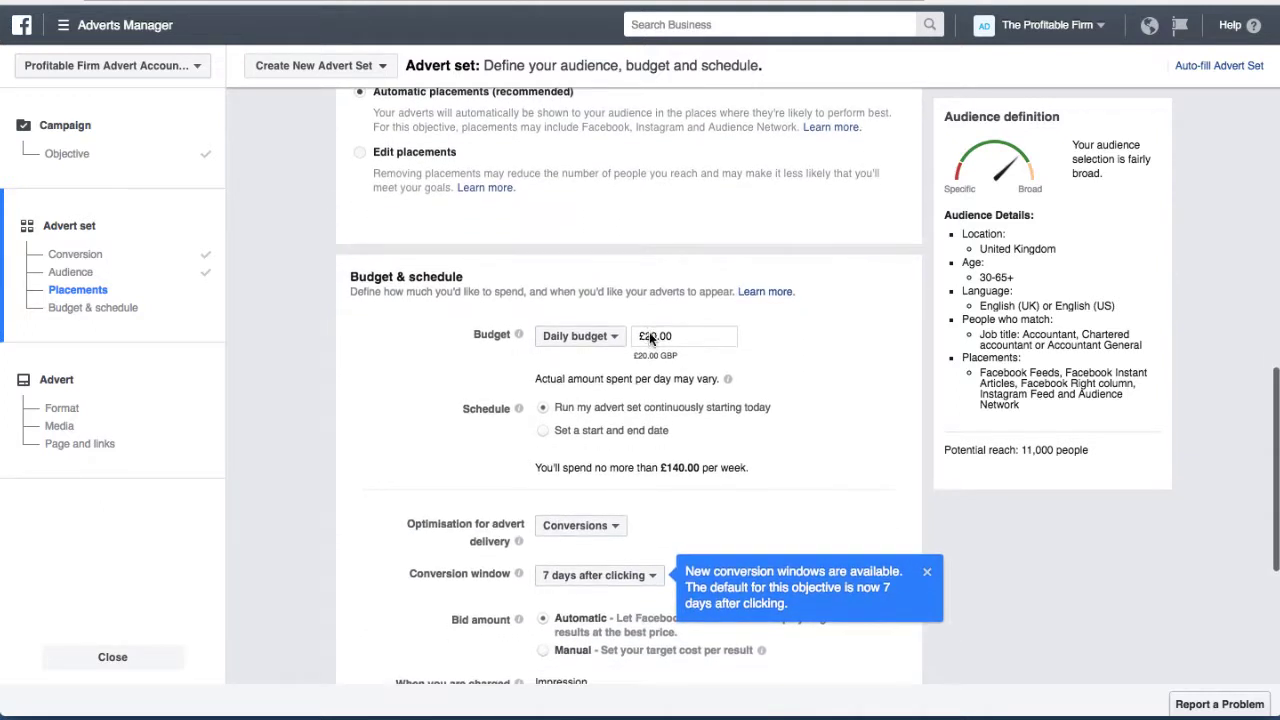
double_click(648, 336)
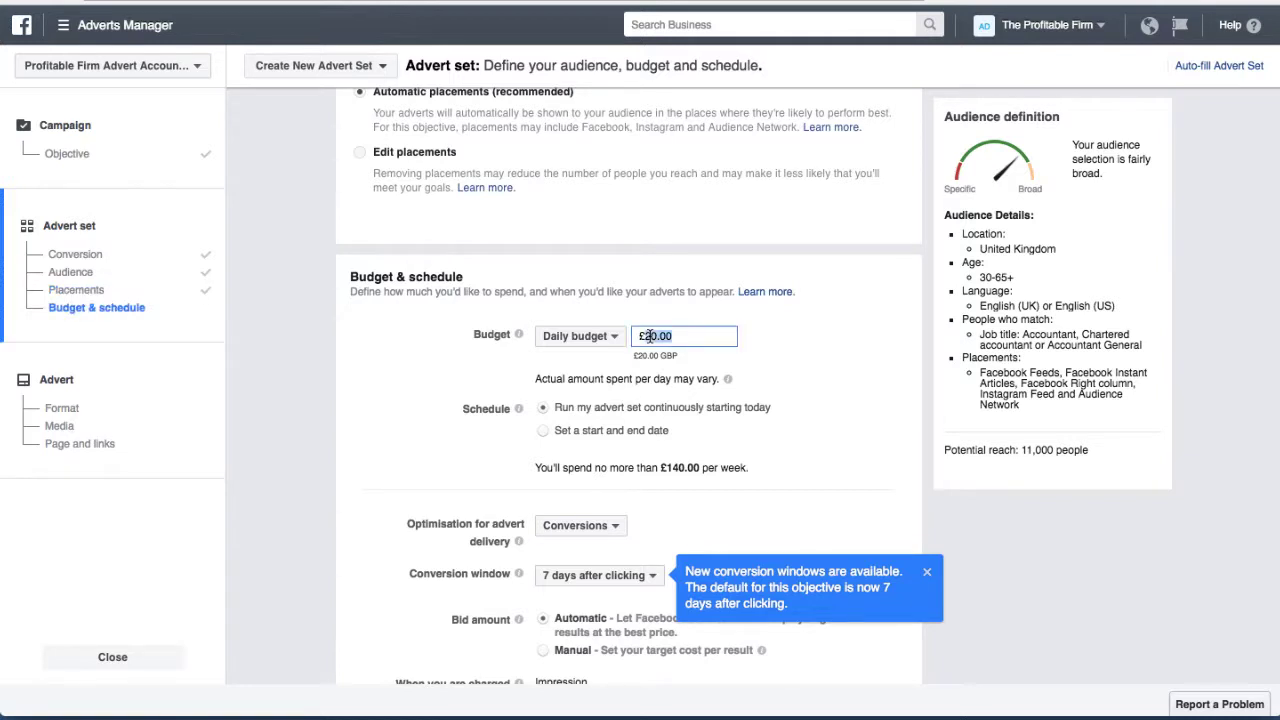
type("5")
left_click(830, 358)
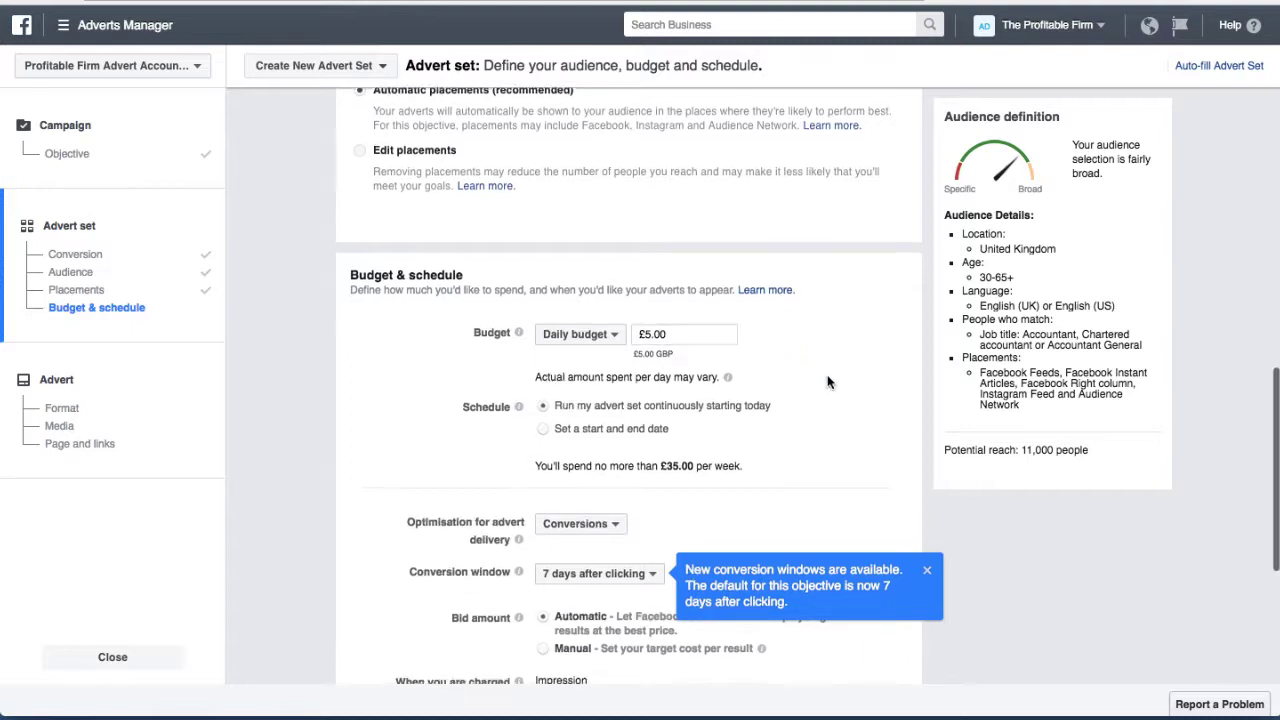
scroll(829, 370, "down", 2)
scroll(827, 382, "down", 2)
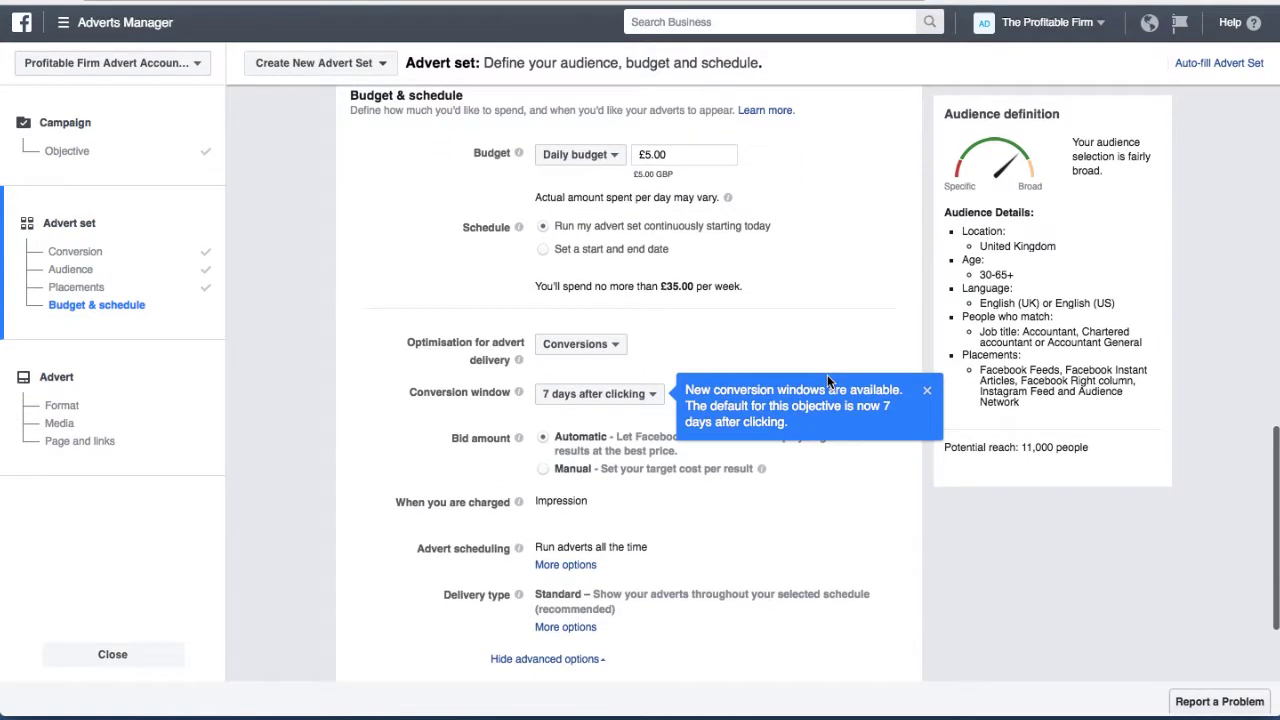
- Dismiss the new conversion windows notice and keep delivery optimisation on Conversions
left_click(590, 346)
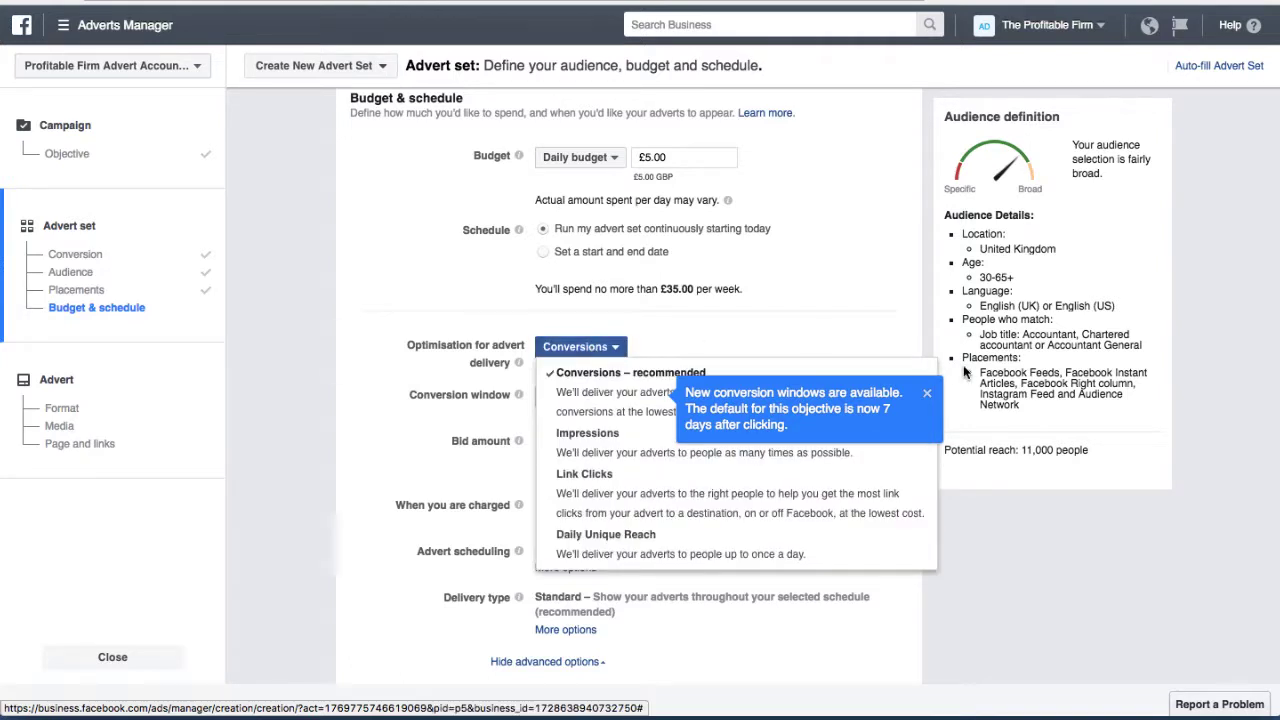
left_click(928, 399)
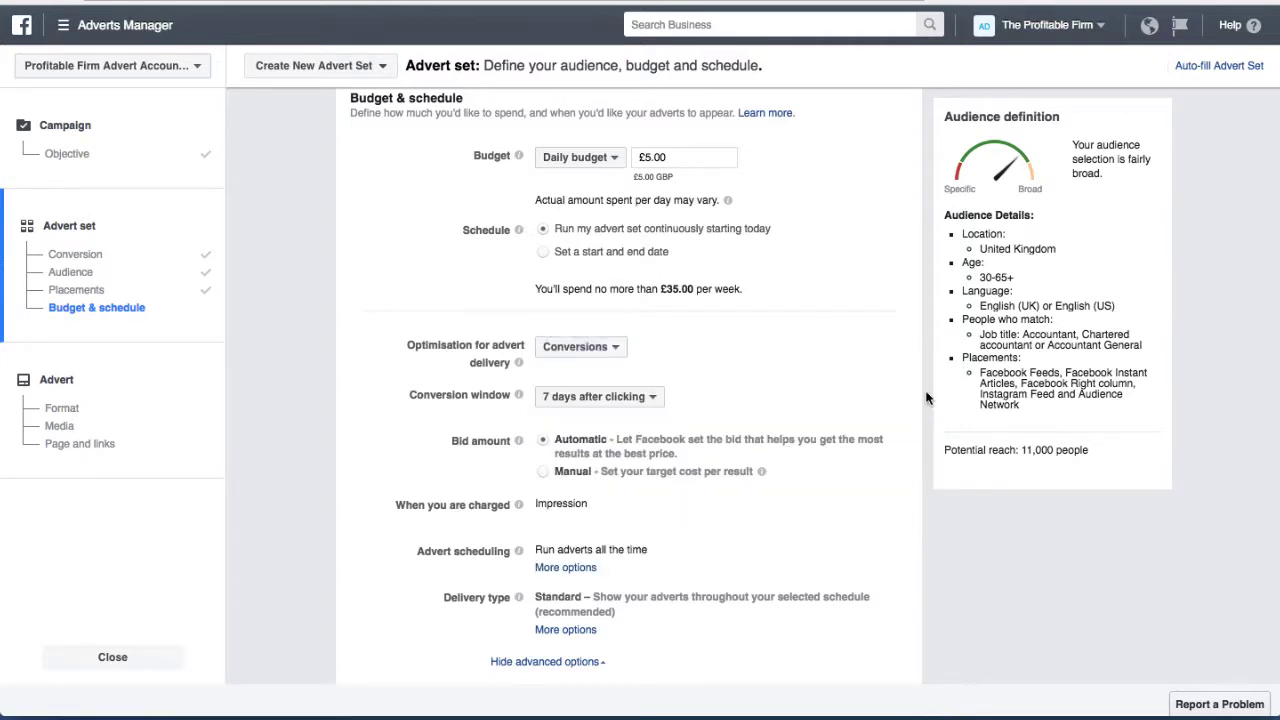
left_click(583, 347)
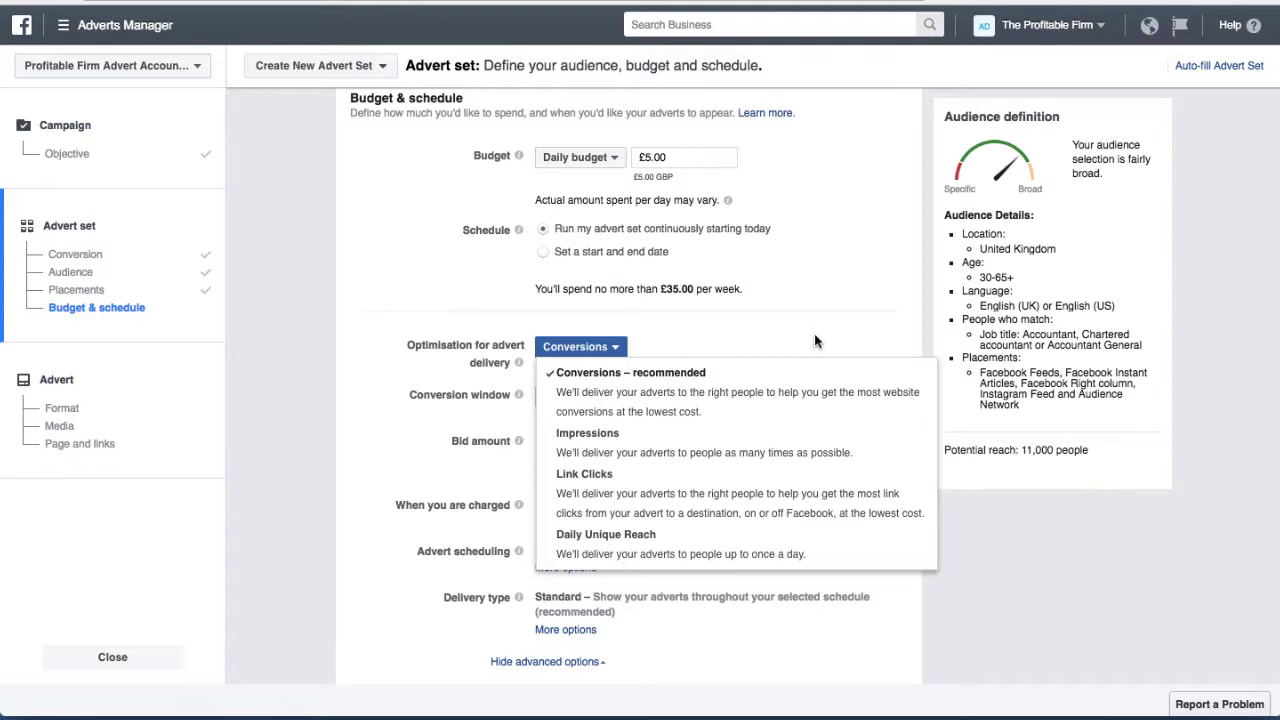
left_click(645, 403)
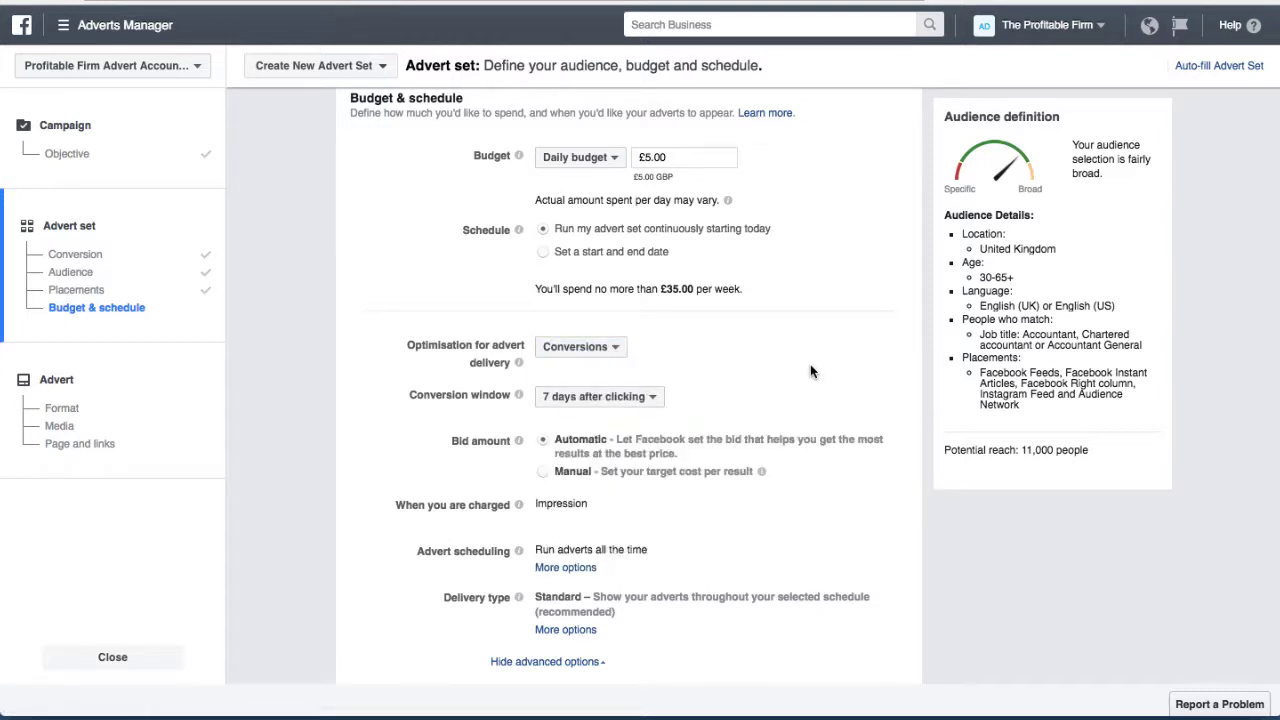
scroll(810, 371, "down", 3)
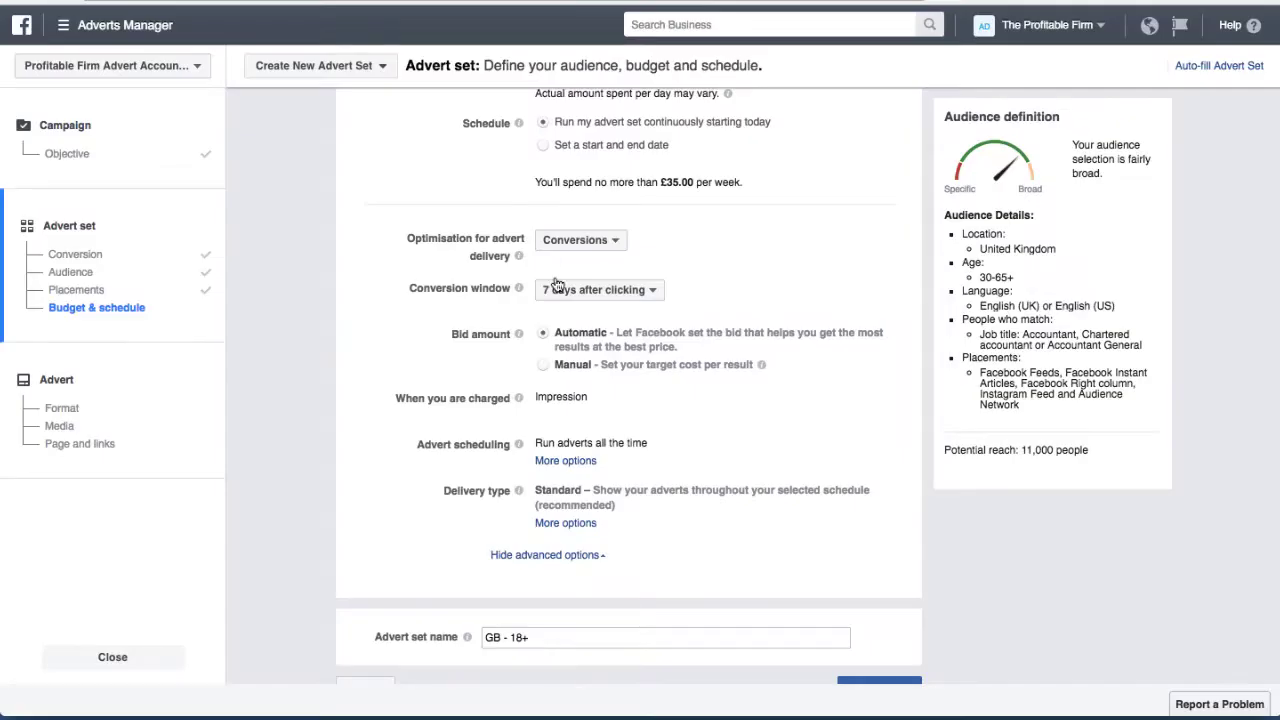
- List the conversion window choices for the advert set
left_click(559, 288)
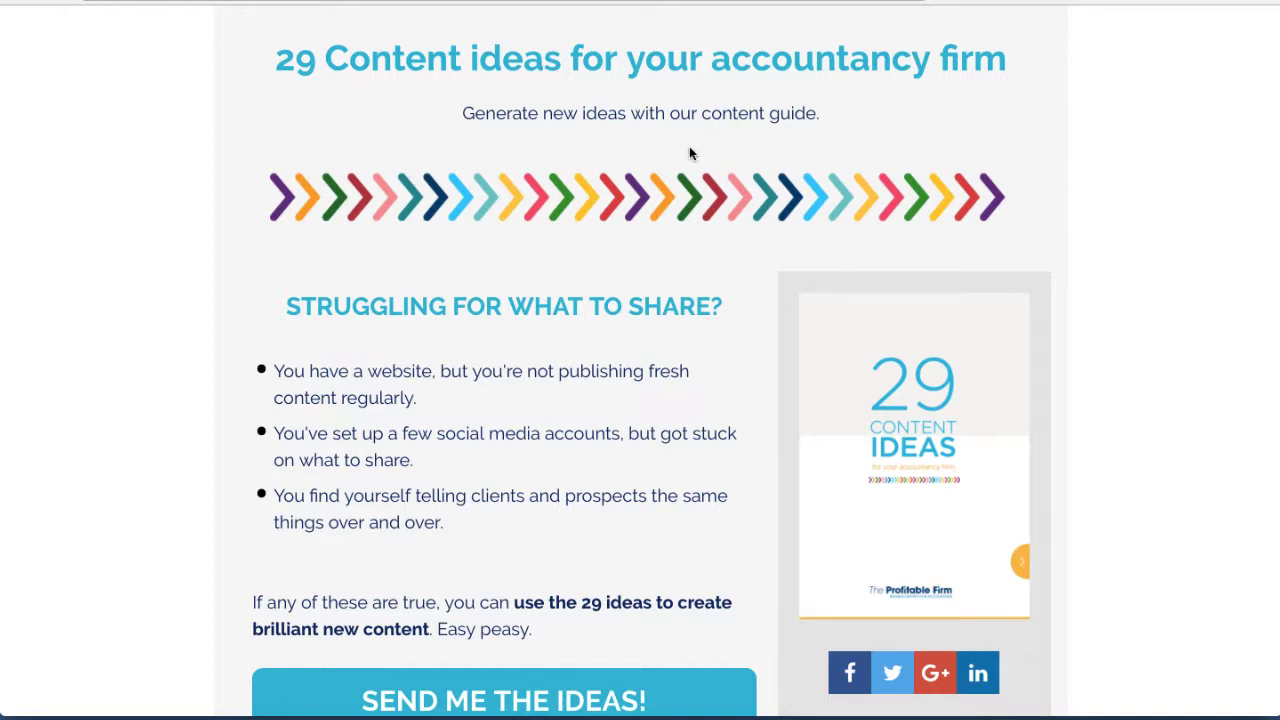
scroll(633, 633, "down", 1)
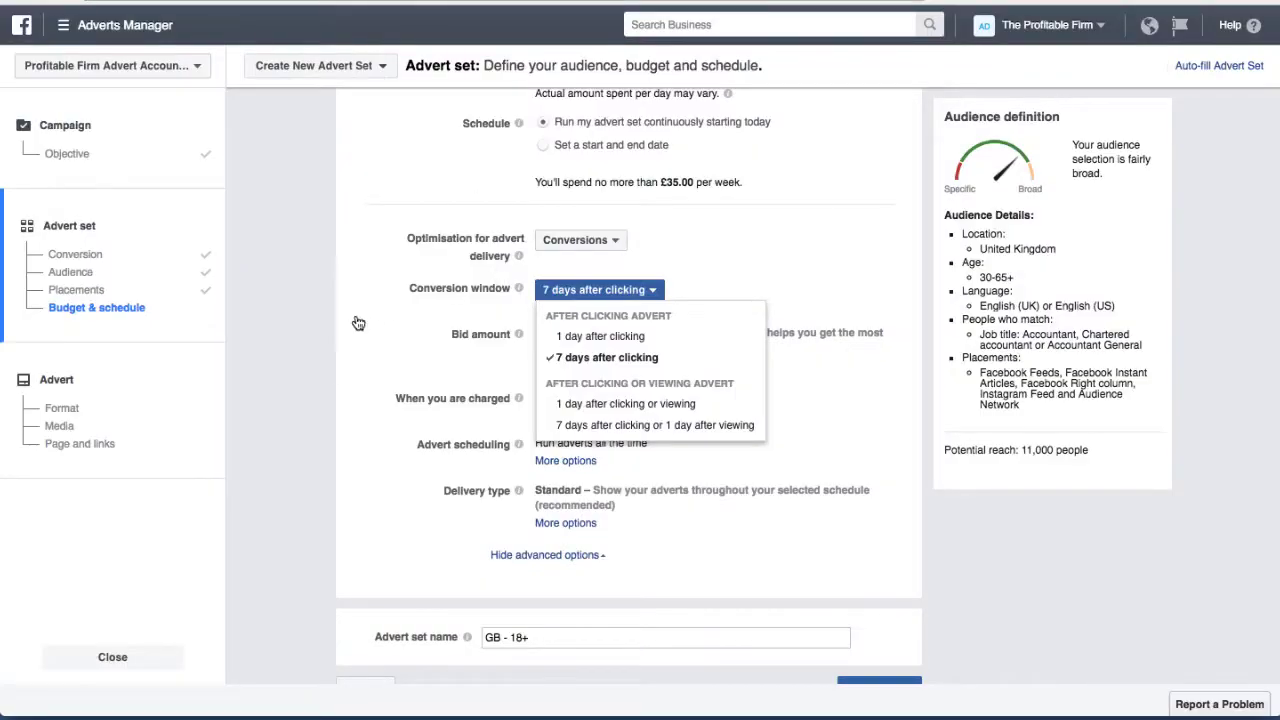
- Keep the 7 days after clicking window and name the advert set 'Lead Gen - Cold UK Accountant Audience'
left_click(610, 360)
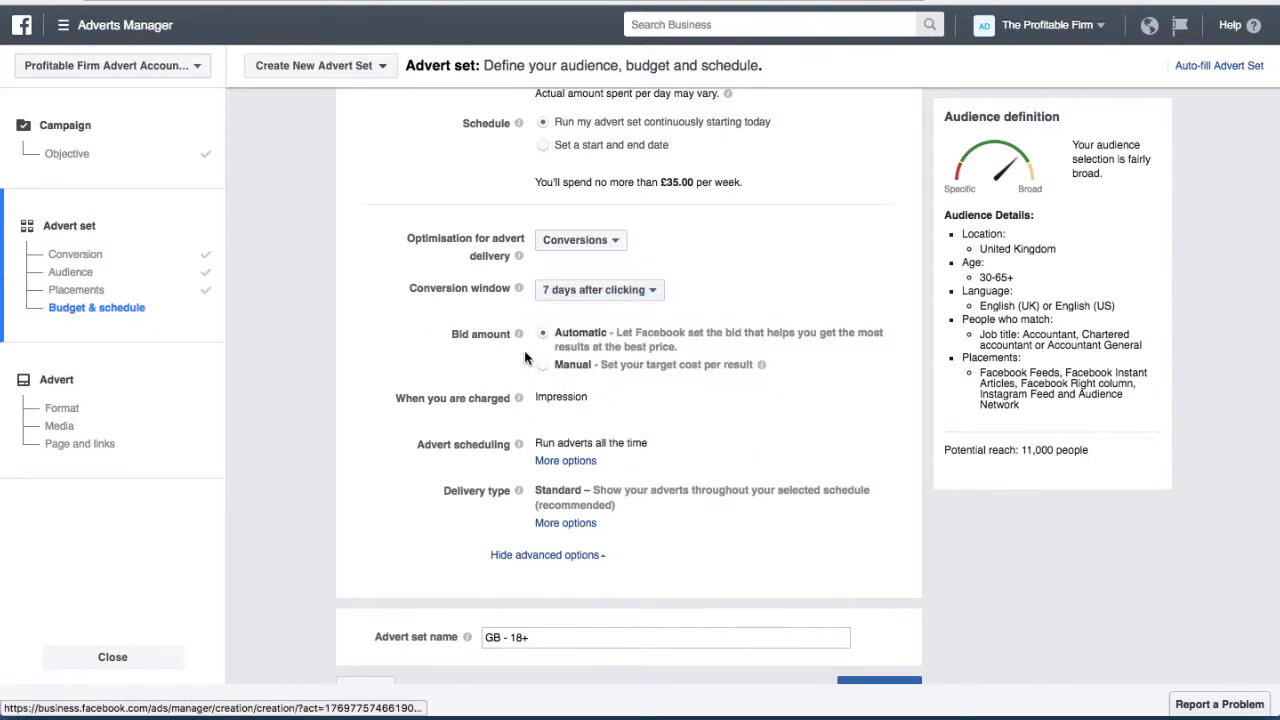
scroll(524, 357, "down", 1)
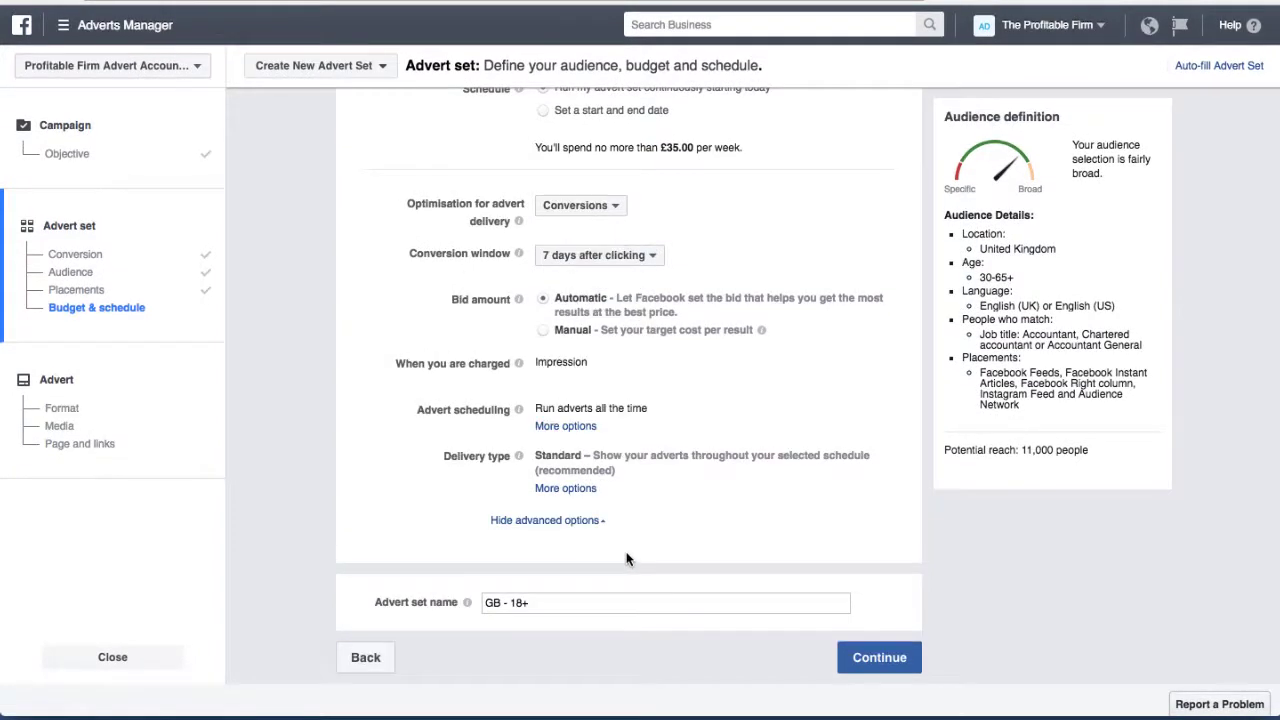
left_click(549, 600)
triple_click(506, 602)
type("L")
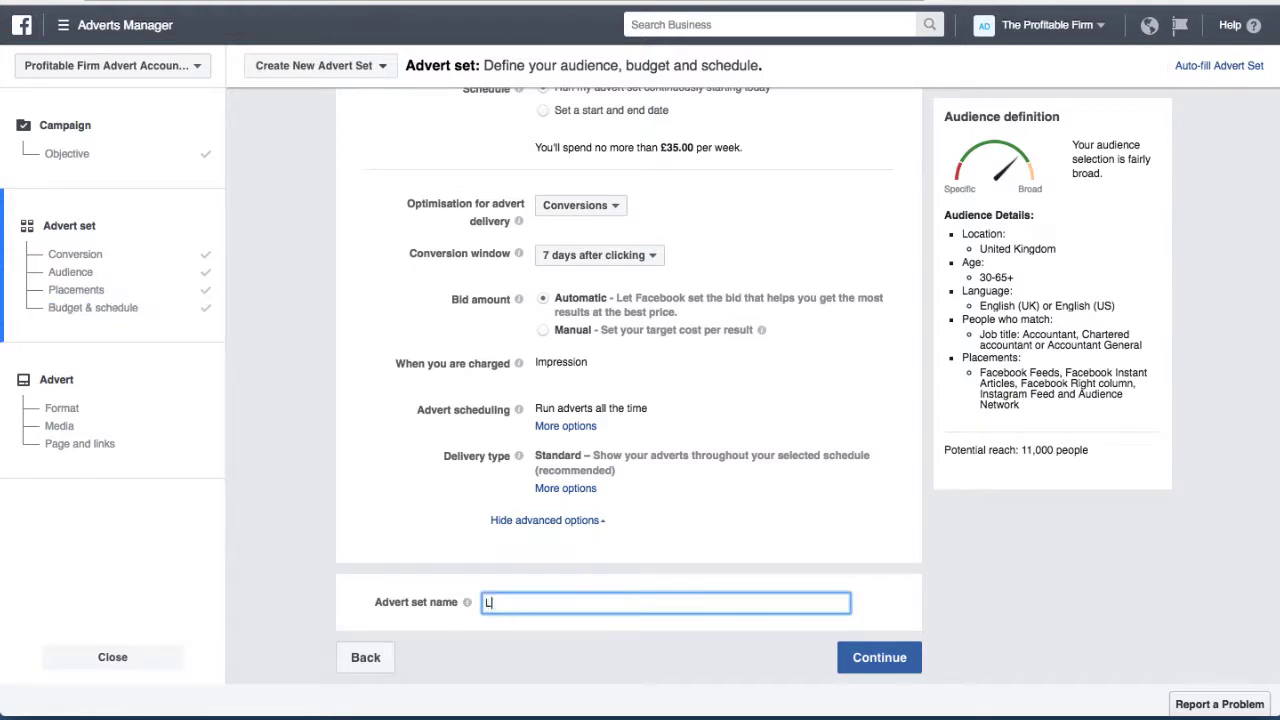
type("ead Gen - Cold UK Accountant Audience")
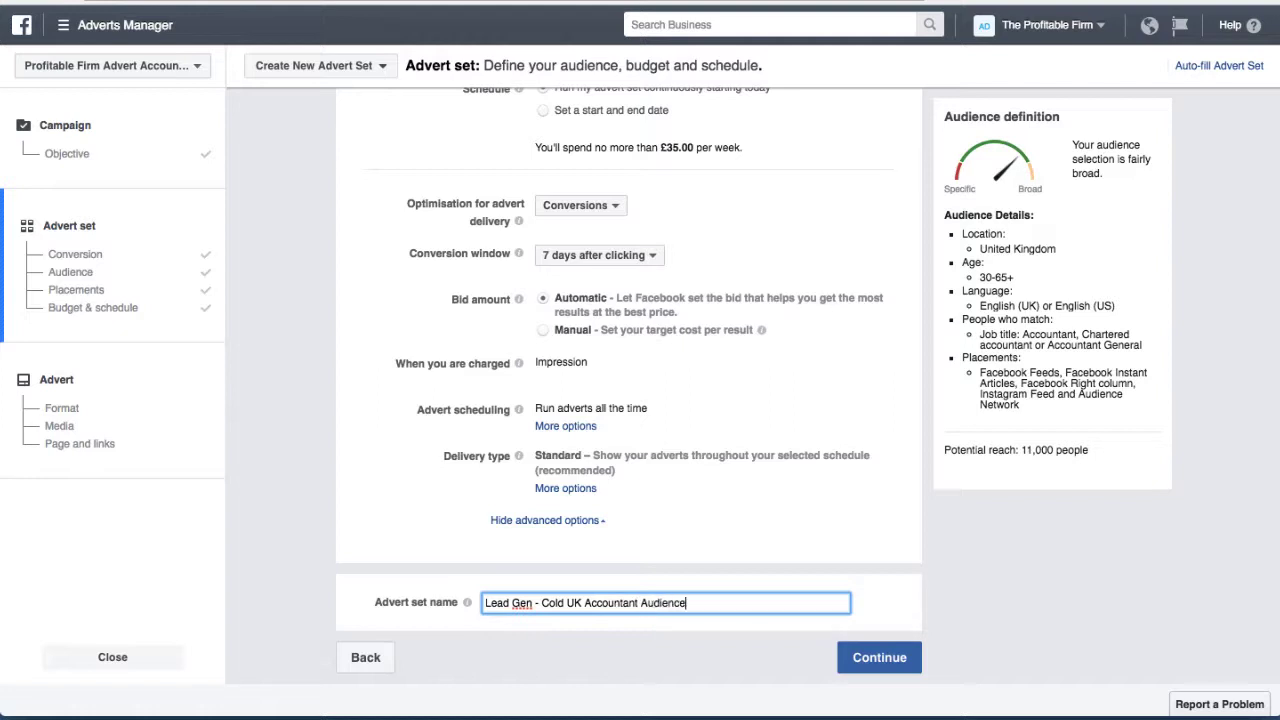
left_click(882, 656)
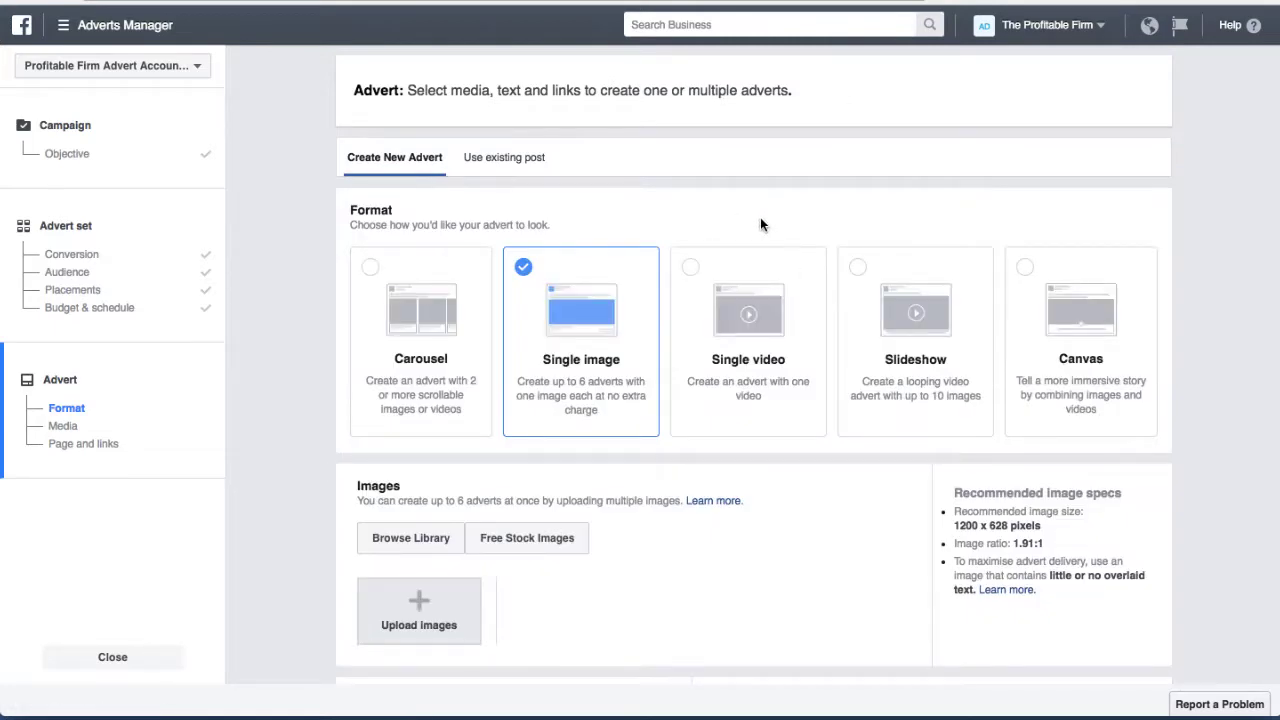
- Scroll the advert step past Format and Images to the Page and links section
scroll(760, 222, "down", 3)
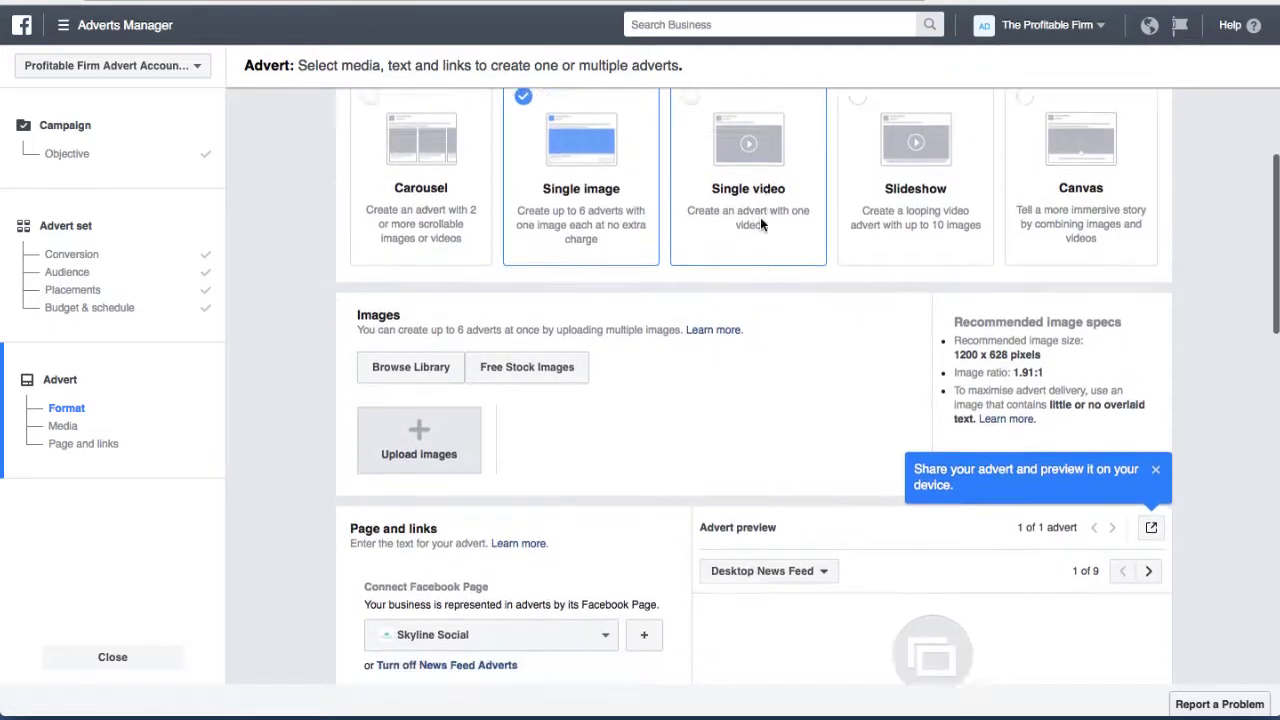
scroll(760, 224, "down", 5)
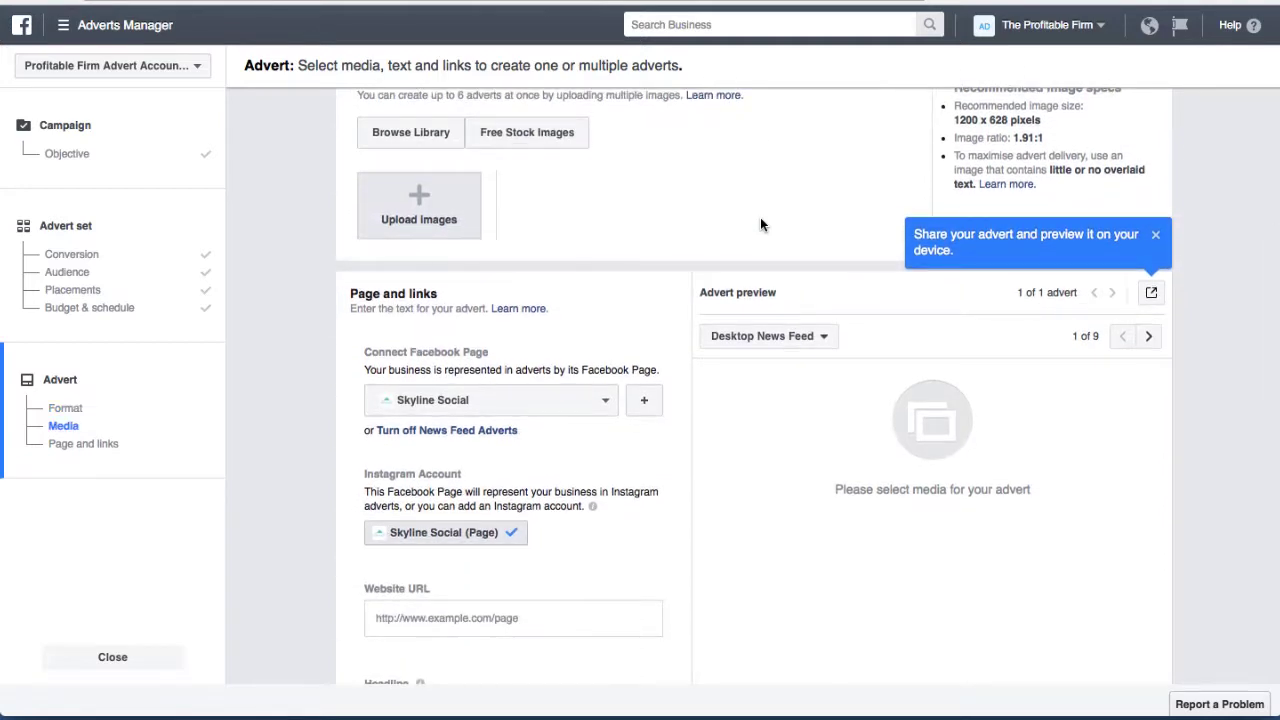
scroll(760, 224, "down", 4)
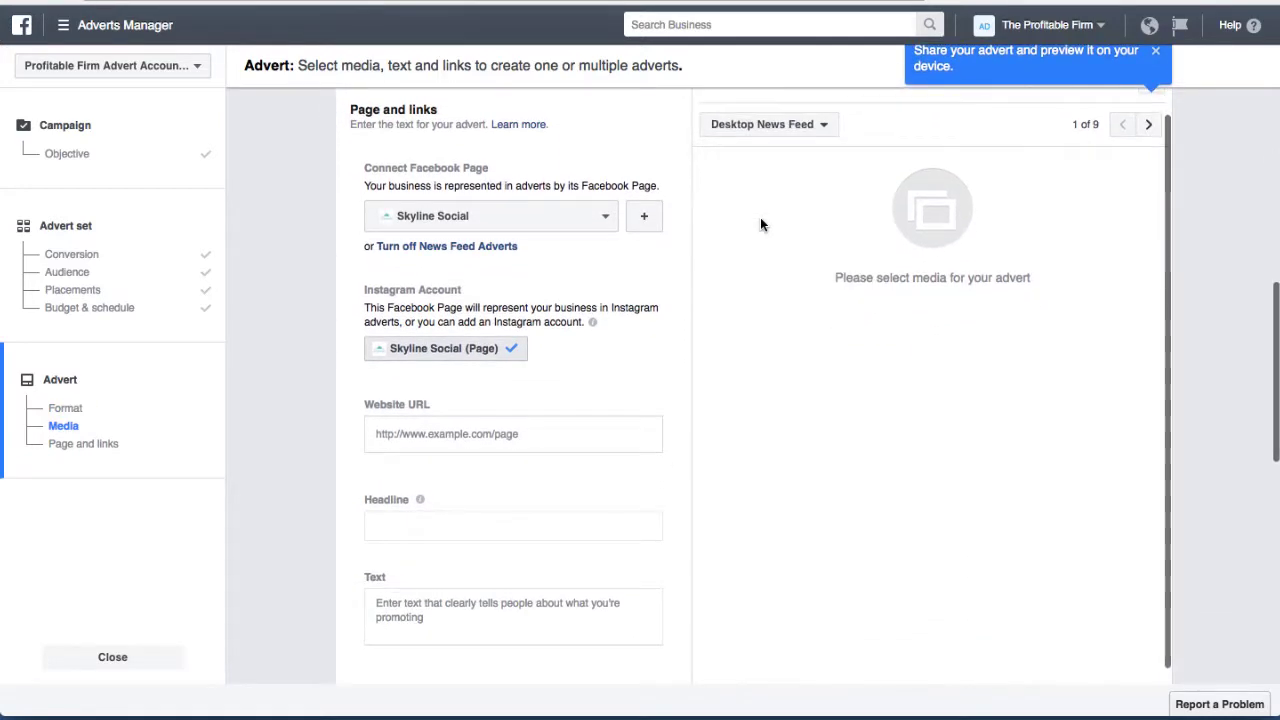